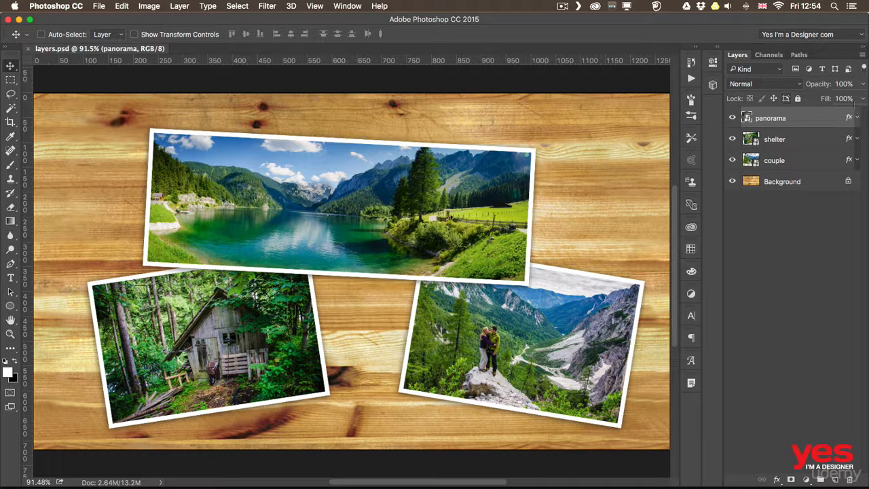
# Step: Move the couple photo slightly up and left and the panorama photo slightly down and right, selecting each layer in the layer stack first
pyautogui.click(779, 144)
pyautogui.click(780, 162)
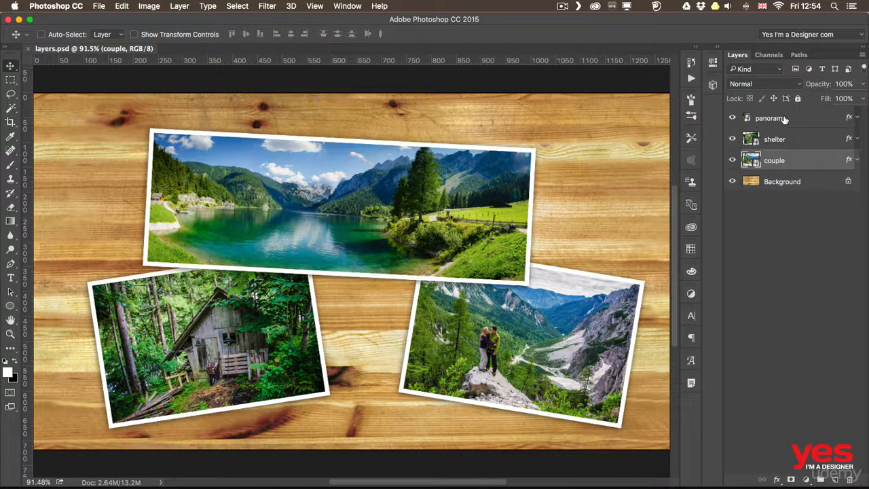
pyautogui.click(784, 119)
pyautogui.click(781, 140)
pyautogui.click(779, 162)
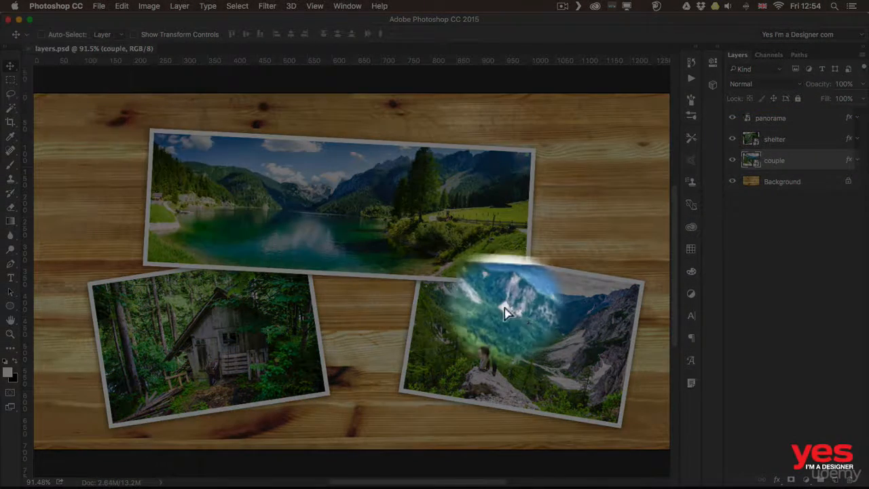
pyautogui.moveTo(504, 308)
pyautogui.mouseDown()
pyautogui.moveTo(461, 285)
pyautogui.moveTo(504, 251)
pyautogui.moveTo(506, 307)
pyautogui.moveTo(496, 294)
pyautogui.mouseUp()
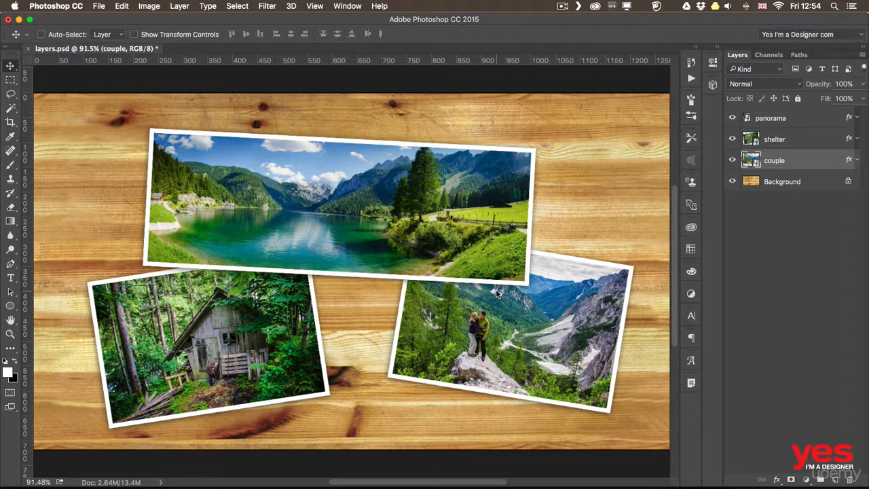
pyautogui.click(802, 127)
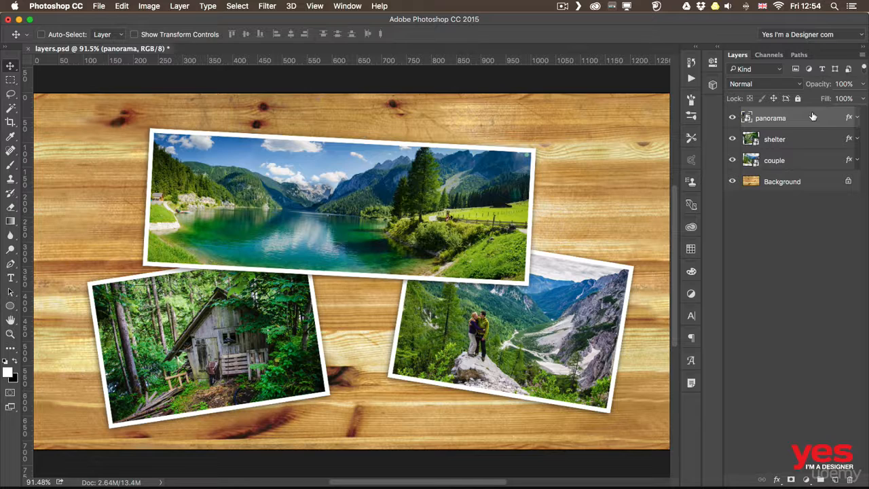
pyautogui.moveTo(325, 198); pyautogui.dragTo(337, 213)
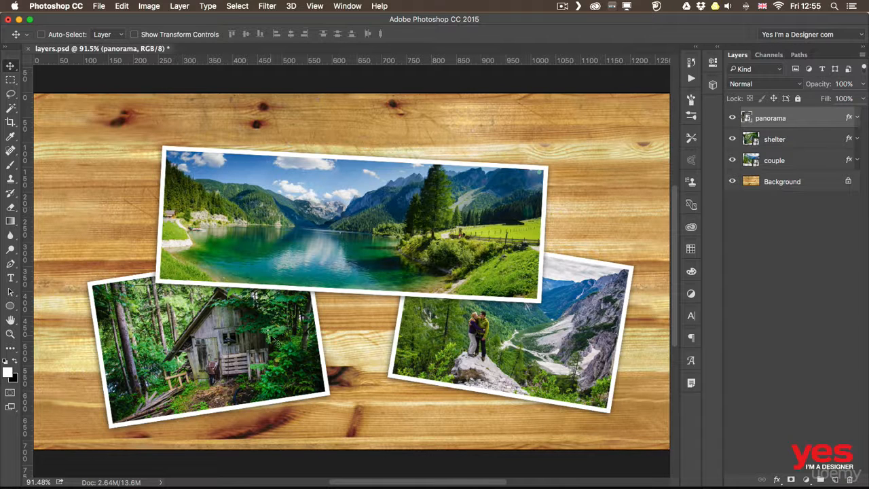
# Step: Select the shelter layer by picking its photo directly on the canvas, and list the layers under that point
pyautogui.press('super')
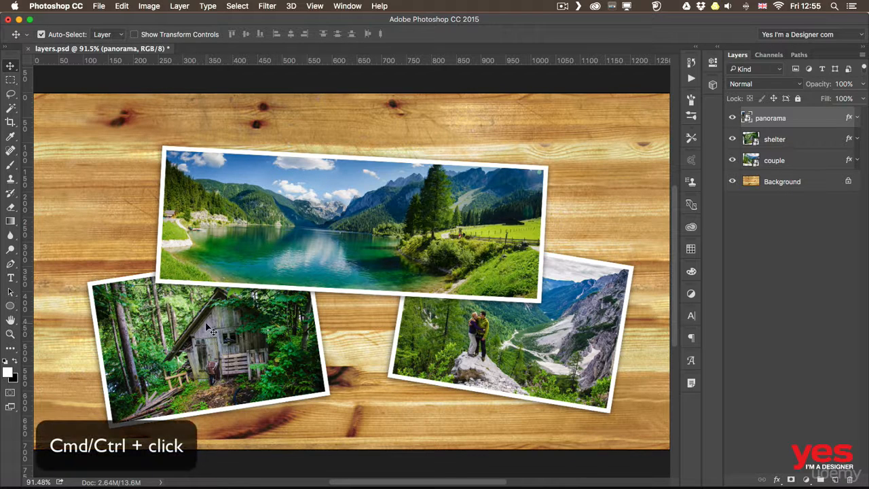
pyautogui.keyDown('super'); pyautogui.click(207, 326); pyautogui.keyUp('super')
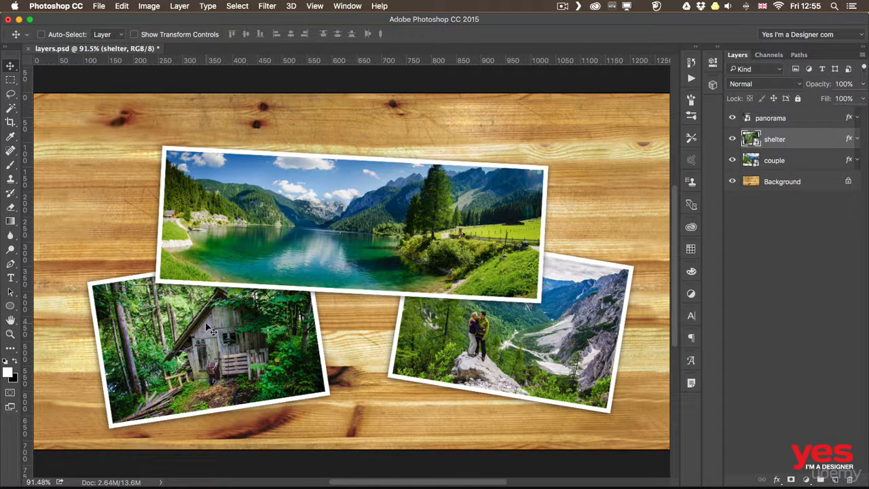
pyautogui.rightClick(207, 326)
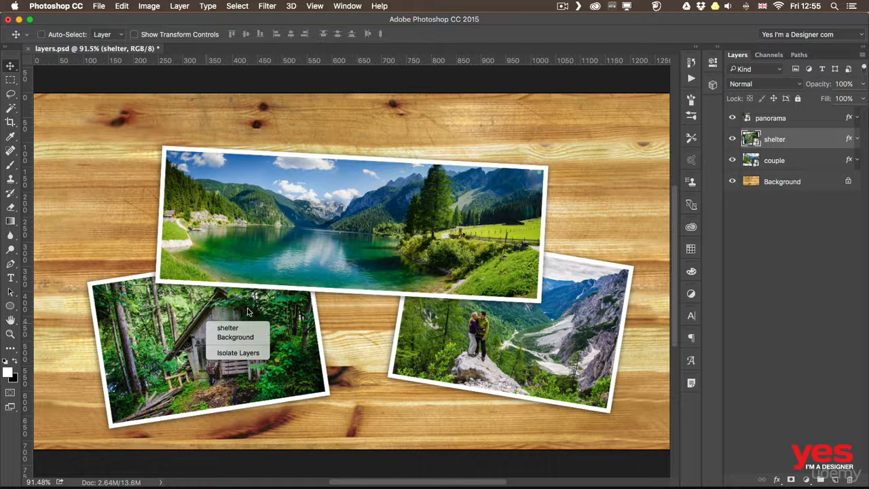
pyautogui.click(298, 233)
# Step: Pick photos directly on the canvas to move the panorama slightly up and left and the couple slightly left
pyautogui.keyDown('super'); pyautogui.click(333, 227); pyautogui.keyUp('super')
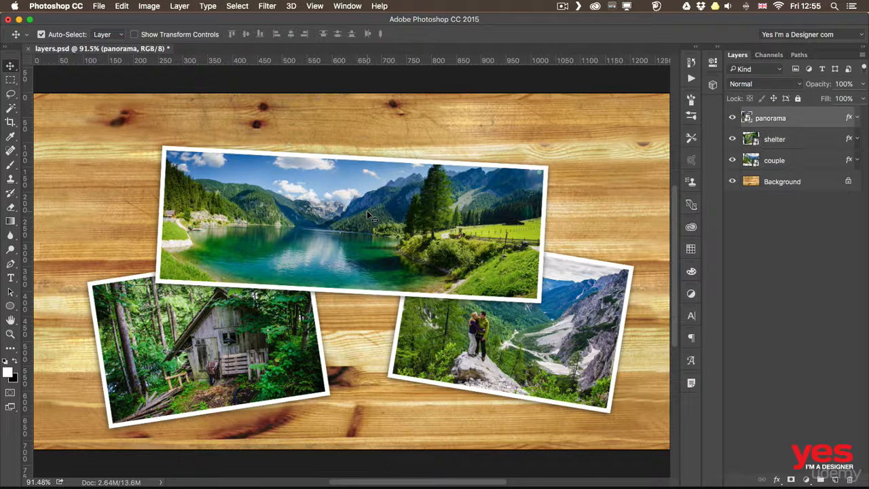
pyautogui.moveTo(355, 216); pyautogui.dragTo(353, 206)
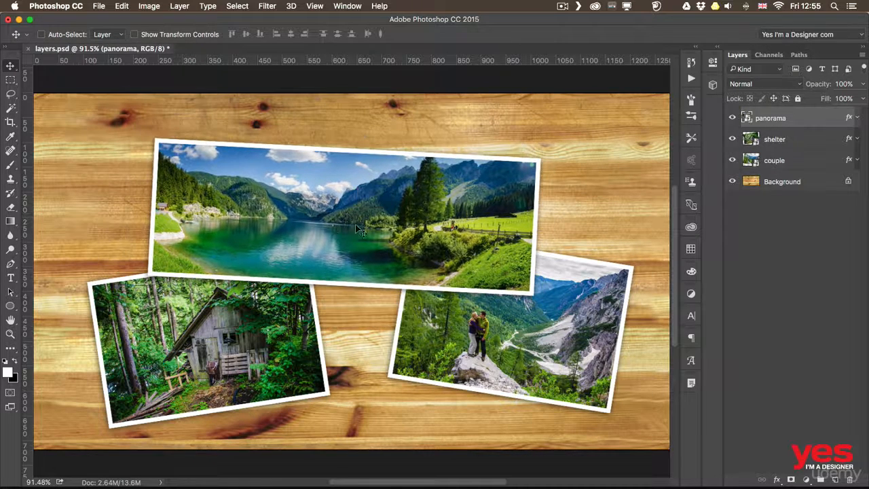
pyautogui.keyDown('super'); pyautogui.click(486, 327); pyautogui.keyUp('super')
pyautogui.moveTo(486, 327)
pyautogui.mouseDown()
pyautogui.moveTo(490, 353)
pyautogui.moveTo(499, 299)
pyautogui.moveTo(478, 326)
pyautogui.mouseUp()
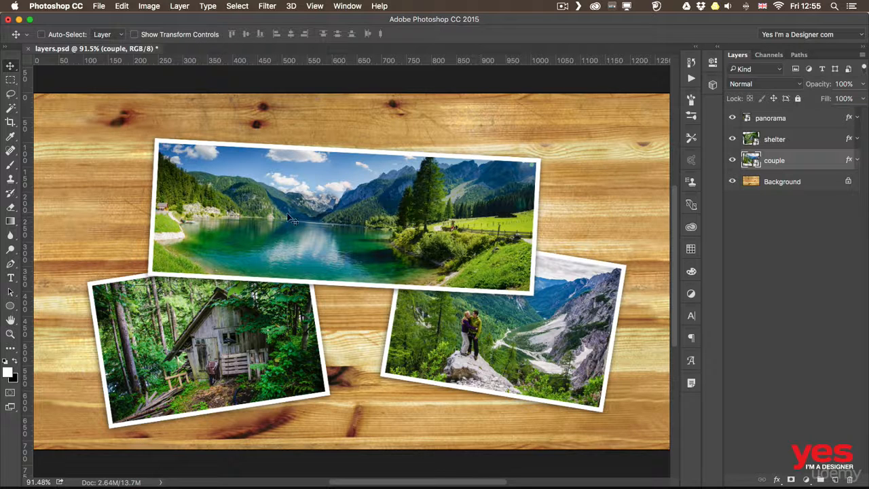
# Step: With Auto-Select enabled, move the panorama about 76 px left and 50 px up, and the shelter about 43 px right and 17 px up
pyautogui.click(49, 35)
pyautogui.moveTo(202, 184); pyautogui.dragTo(163, 159)
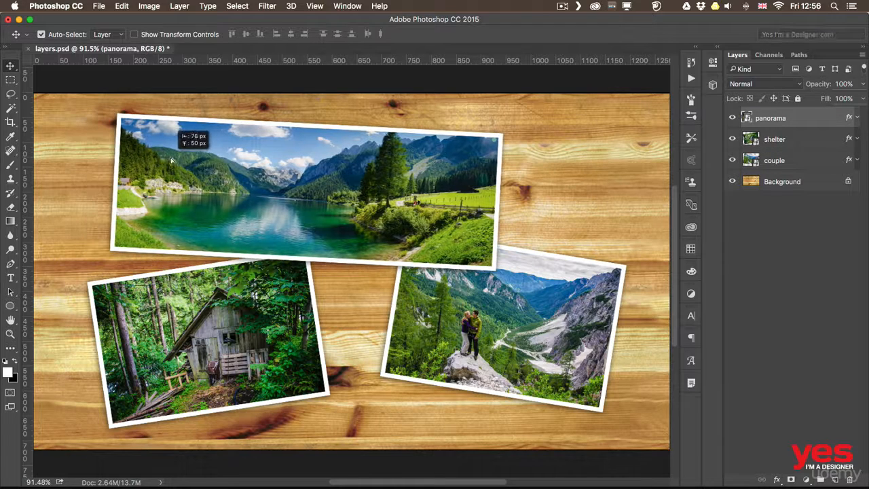
pyautogui.moveTo(224, 326); pyautogui.dragTo(249, 323)
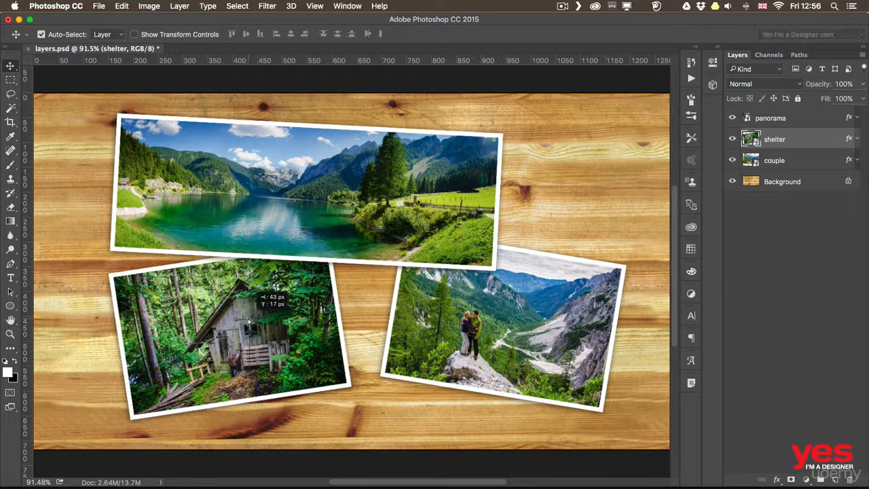
# Step: Reposition the couple photo slightly up and right, keeping its upper edge tucked beneath the panorama
pyautogui.moveTo(477, 323); pyautogui.dragTo(510, 309)
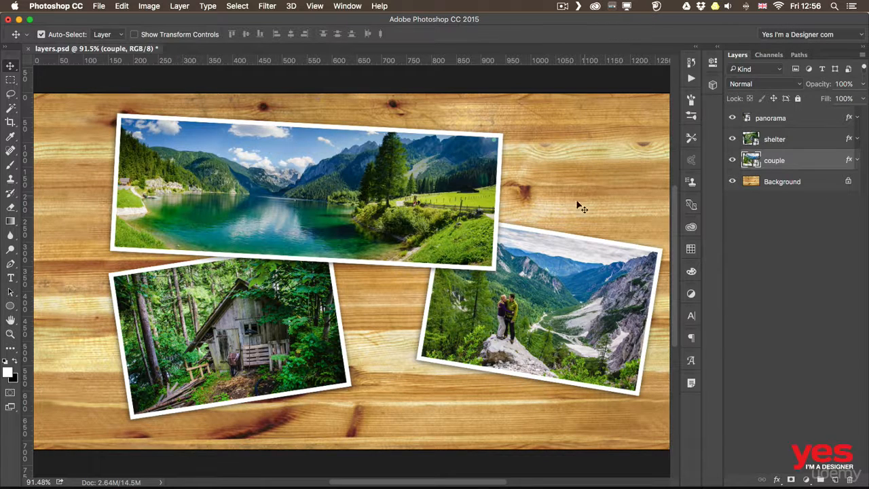
pyautogui.moveTo(538, 297); pyautogui.dragTo(518, 296)
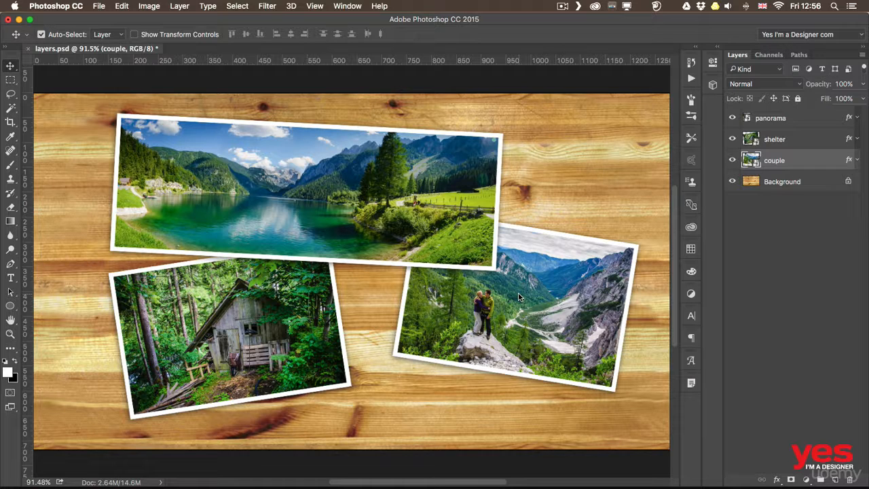
# Step: Disable Auto-Select, then move the panorama right and slightly down and the shelter photo up so it sits partly beneath the panorama
pyautogui.click(41, 34)
pyautogui.moveTo(261, 198); pyautogui.dragTo(333, 208)
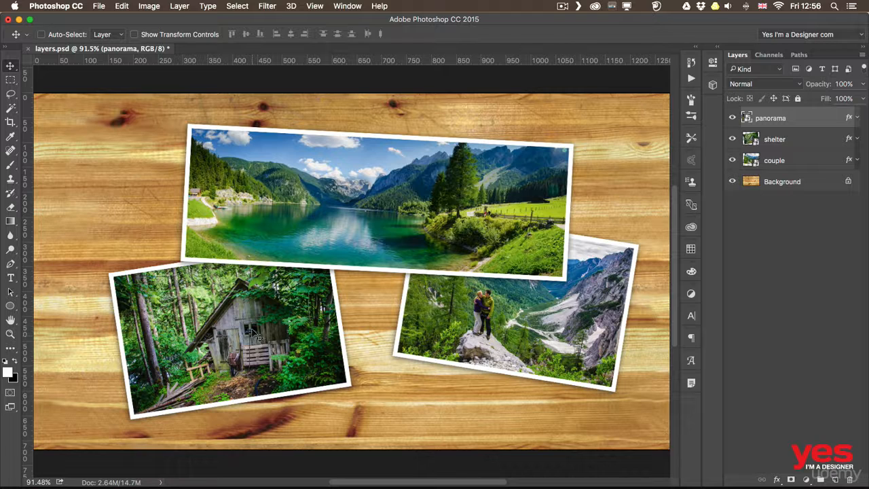
pyautogui.moveTo(257, 339); pyautogui.dragTo(260, 269)
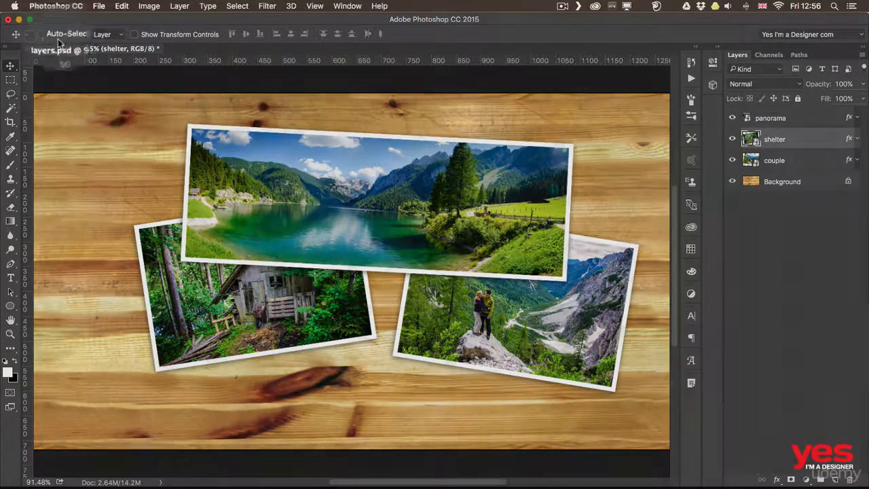
# Step: Enable Auto-Select again and move the shelter photo left and slightly down
pyautogui.click(59, 37)
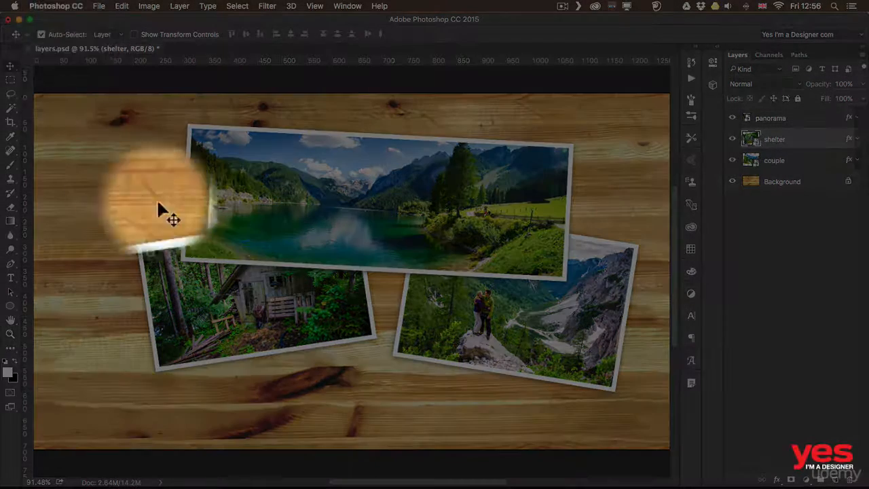
pyautogui.click(300, 241)
pyautogui.moveTo(300, 241)
pyautogui.mouseDown()
pyautogui.moveTo(321, 239)
pyautogui.moveTo(335, 212)
pyautogui.moveTo(355, 215)
pyautogui.moveTo(337, 234)
pyautogui.moveTo(296, 234)
pyautogui.mouseUp()
pyautogui.moveTo(200, 301); pyautogui.dragTo(135, 310)
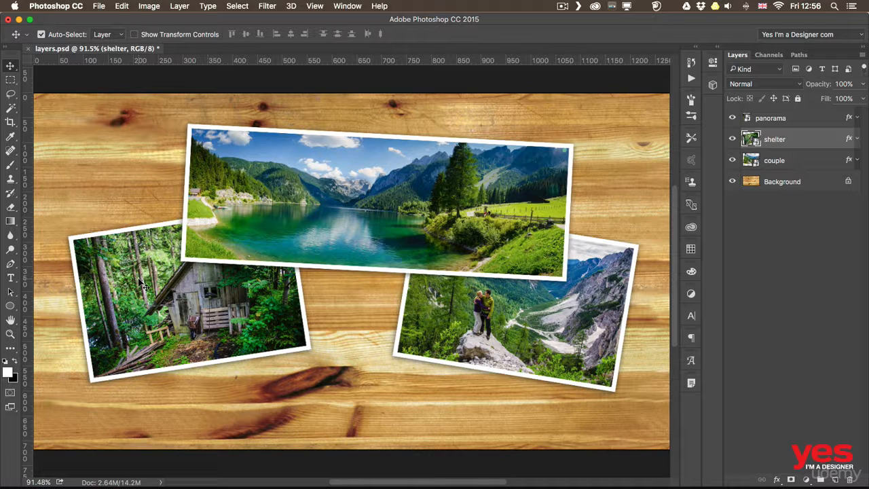
# Step: Select the panorama layer and list the layers lying under a point in the lower-left part of its photo
pyautogui.click(778, 126)
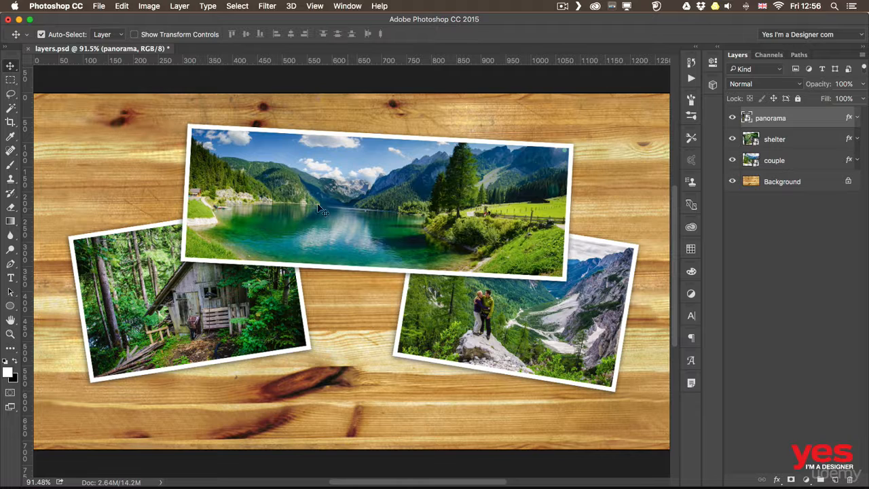
pyautogui.rightClick(242, 216)
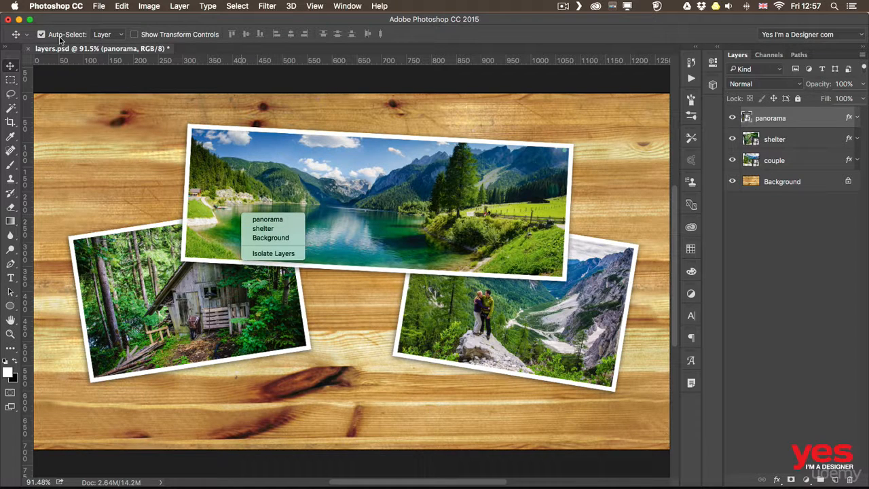
pyautogui.click(114, 293)
# Step: Move the couple photo down and left and the shelter photo down and slightly right using Auto-Select
pyautogui.click(113, 293)
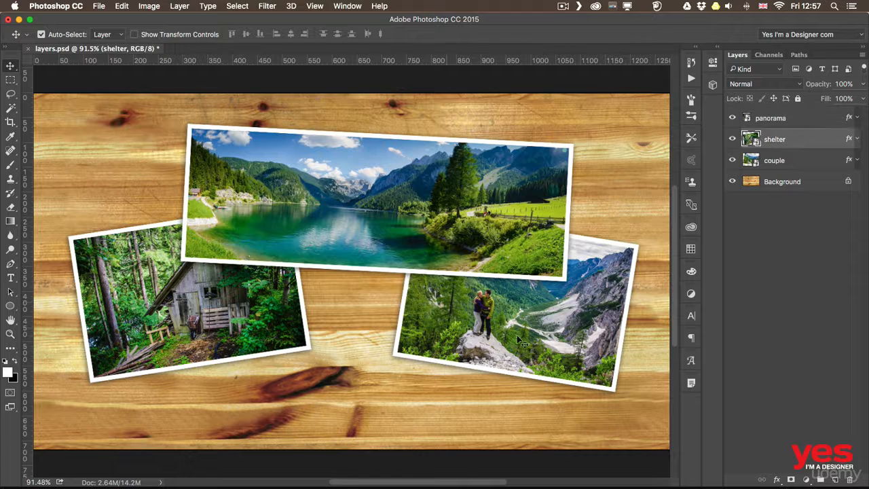
pyautogui.moveTo(547, 343); pyautogui.dragTo(531, 360)
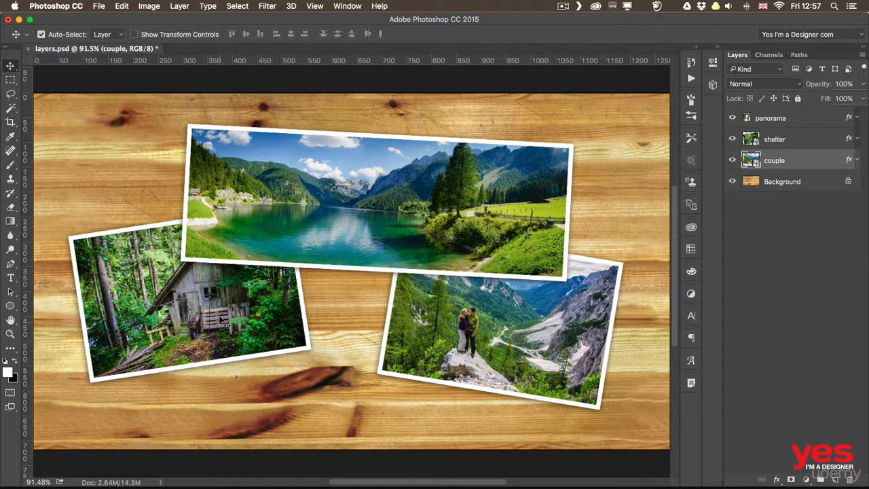
pyautogui.moveTo(223, 320); pyautogui.dragTo(229, 348)
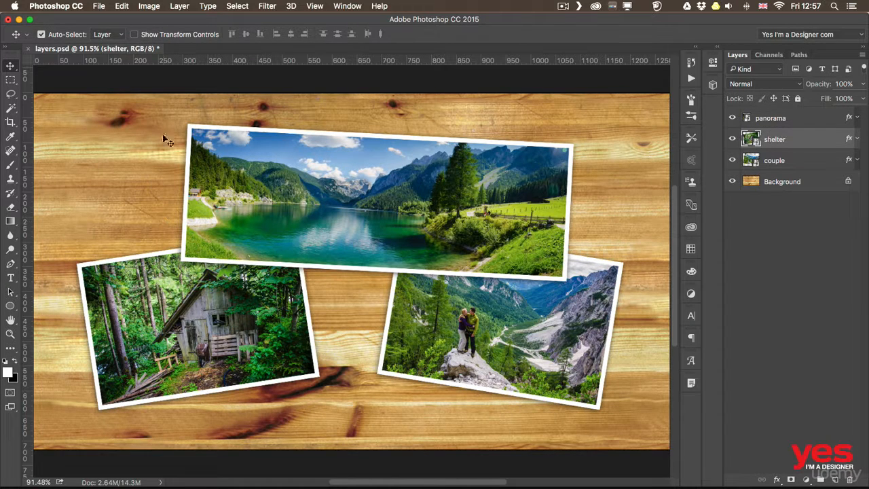
# Step: Turn off Auto-Select and move the panorama photo left and slightly down and the shelter photo down and right
pyautogui.click(42, 34)
pyautogui.click(259, 199)
pyautogui.moveTo(271, 204); pyautogui.dragTo(223, 215)
pyautogui.moveTo(224, 310); pyautogui.dragTo(244, 331)
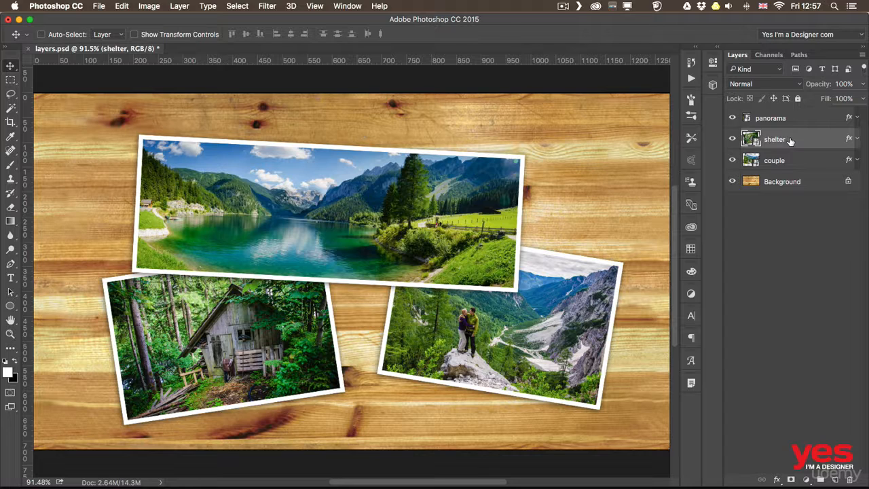
# Step: Move the couple photo left so it overlaps the shelter, and place its layer at the top of the layer stack
pyautogui.moveTo(468, 339); pyautogui.dragTo(330, 327)
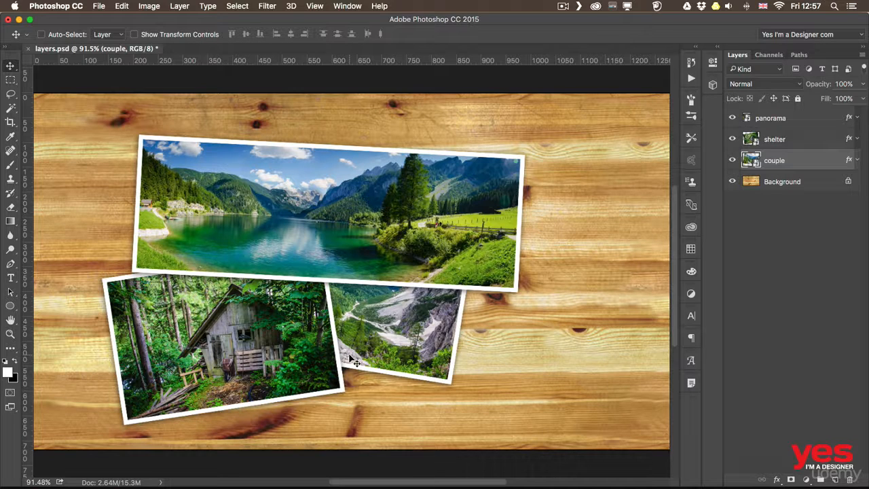
pyautogui.moveTo(782, 159); pyautogui.dragTo(778, 116)
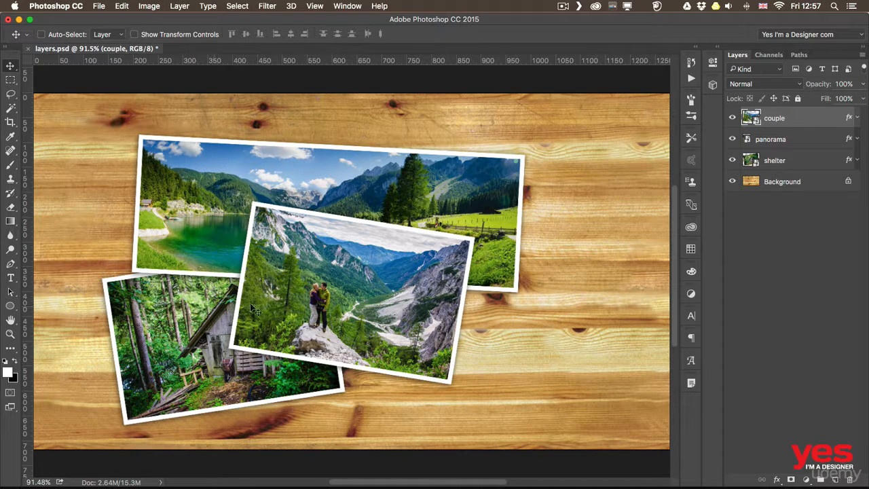
# Step: Reorder the couple layer so it sits between the panorama and shelter layers
pyautogui.moveTo(782, 122); pyautogui.dragTo(808, 147)
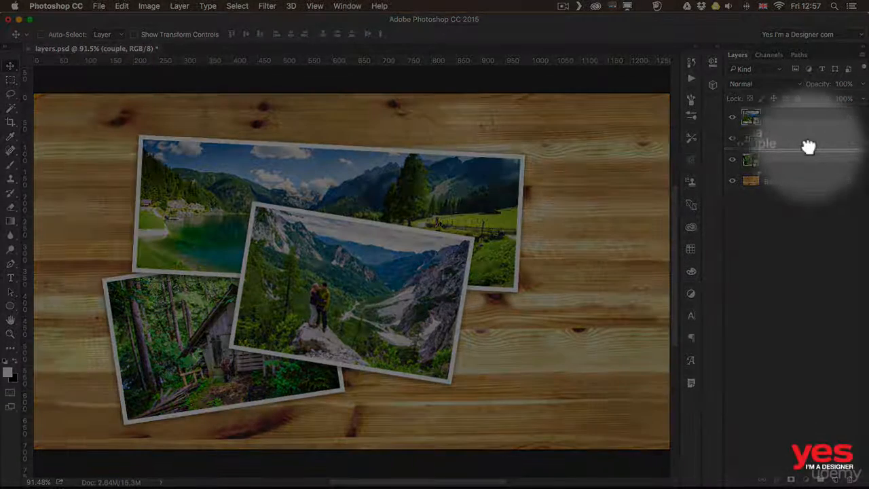
pyautogui.moveTo(808, 147); pyautogui.dragTo(805, 148)
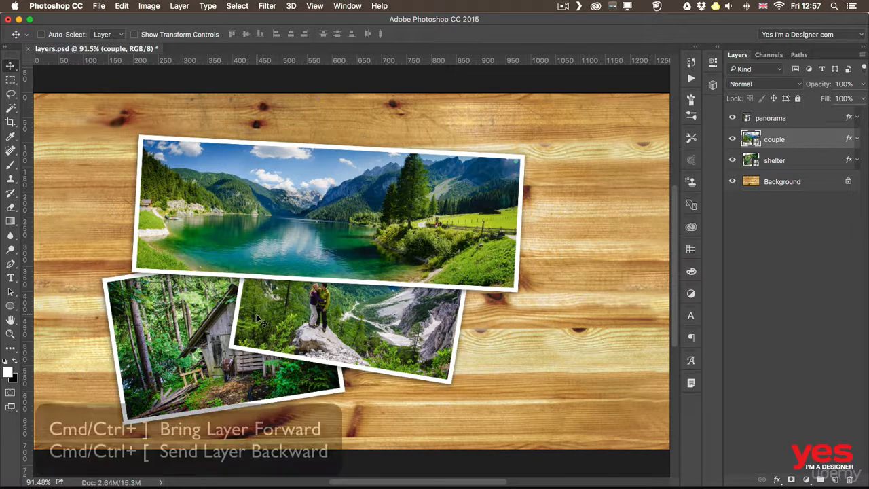
# Step: Bring the couple layer forward and send it backward one level at a time, ending directly above the Background layer
pyautogui.press('super')
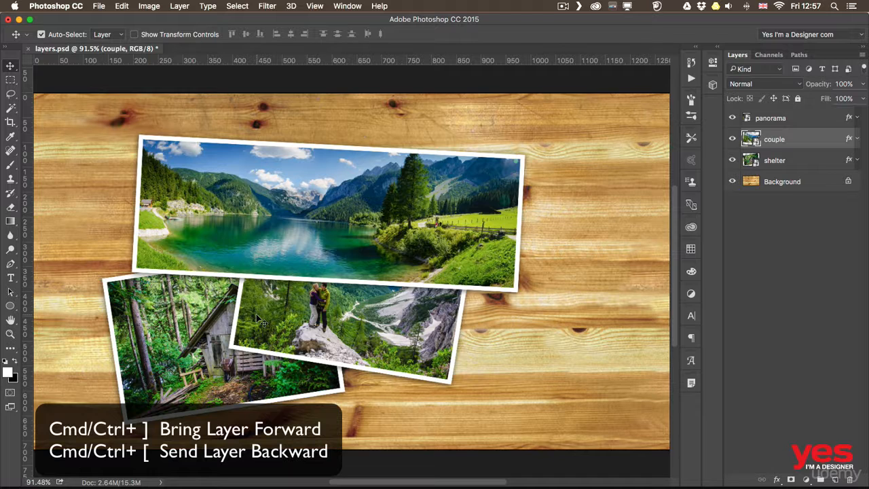
pyautogui.press('super+bracketright')
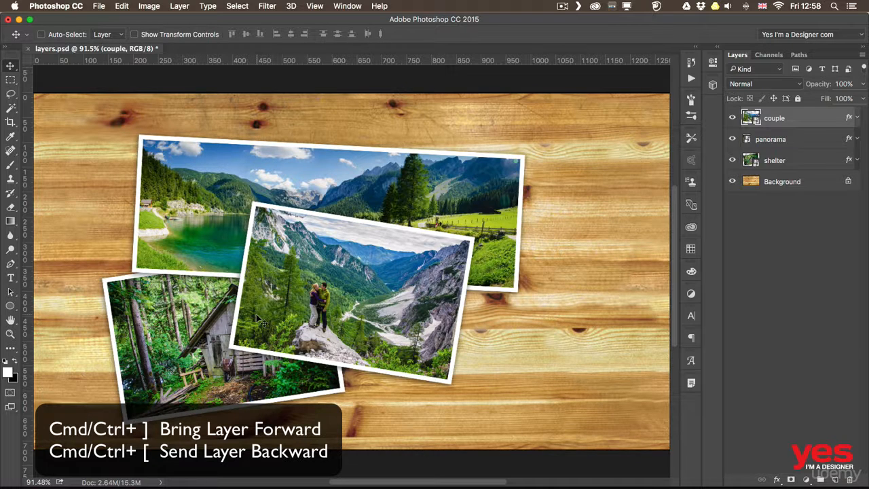
pyautogui.press('super+bracketleft')
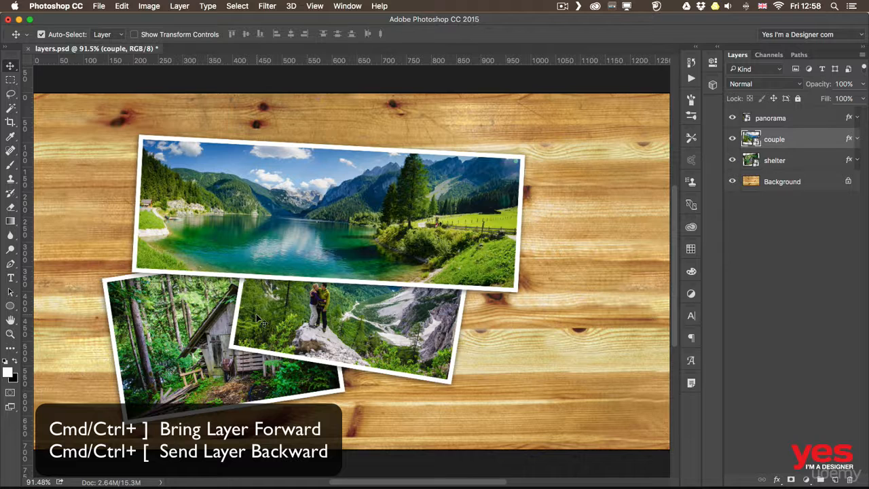
pyautogui.press('super+bracketleft')
pyautogui.press('super+bracketright')
pyautogui.press('super+bracketright')
pyautogui.press('super+bracketleft')
pyautogui.press('super+bracketleft')
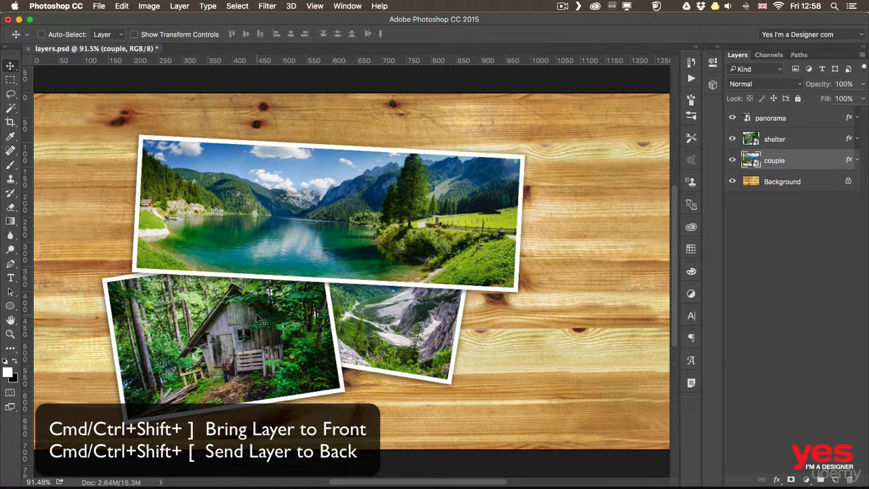
# Step: Bring the couple layer straight to the front of the stack
pyautogui.press('super')
pyautogui.press('super+shift+bracketright')
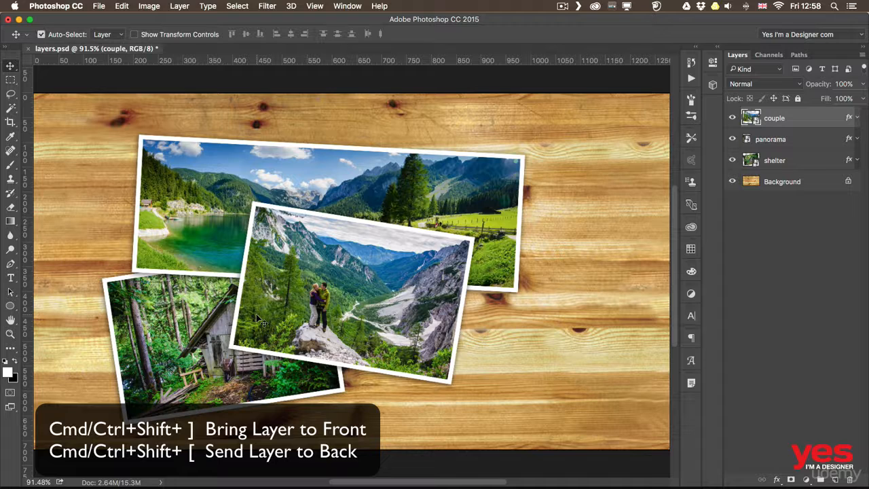
# Step: Send the couple layer to the back of the photo stack, bring it forward two levels and send it backward two levels
pyautogui.press('super+shift+bracketleft')
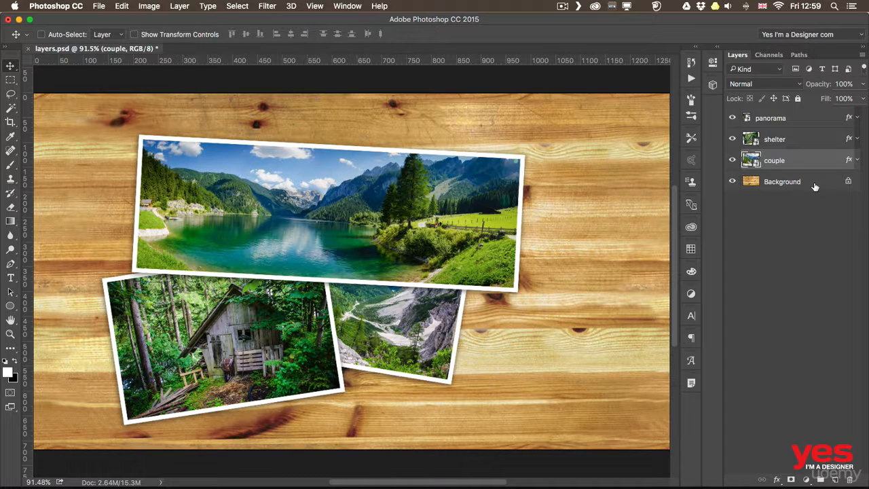
pyautogui.press('super')
pyautogui.press('super+bracketright')
pyautogui.press('super+bracketright')
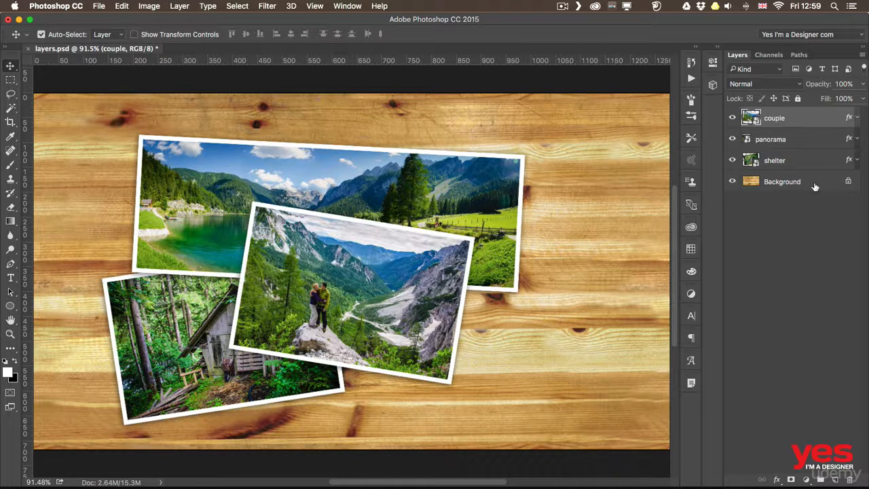
pyautogui.press('super+bracketleft')
pyautogui.press('super+bracketleft')
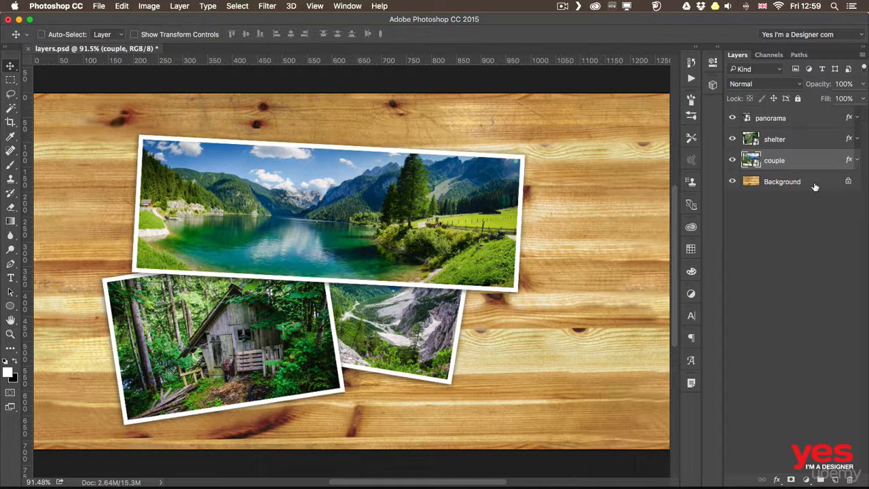
# Step: Reorder the couple layer to the top of the layer list and back to directly above the Background layer
pyautogui.moveTo(787, 164); pyautogui.dragTo(784, 111)
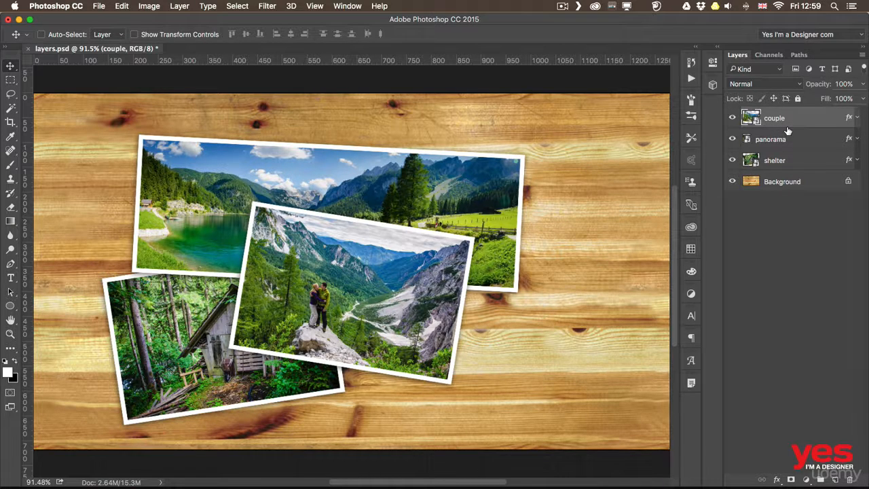
pyautogui.moveTo(789, 129); pyautogui.dragTo(801, 204)
pyautogui.moveTo(797, 119); pyautogui.dragTo(797, 167)
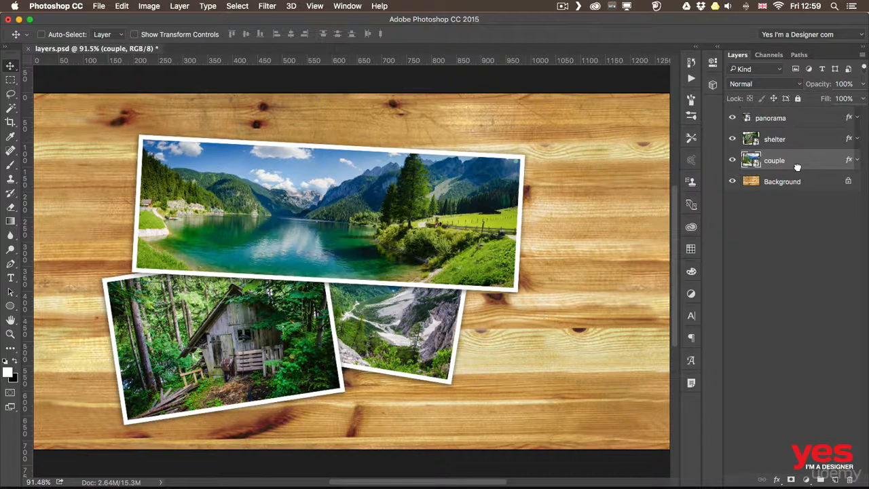
# Step: Move the three photos together slightly up and right, and toggle the shelter and panorama layers in and out of the selection
pyautogui.moveTo(482, 270); pyautogui.dragTo(516, 257)
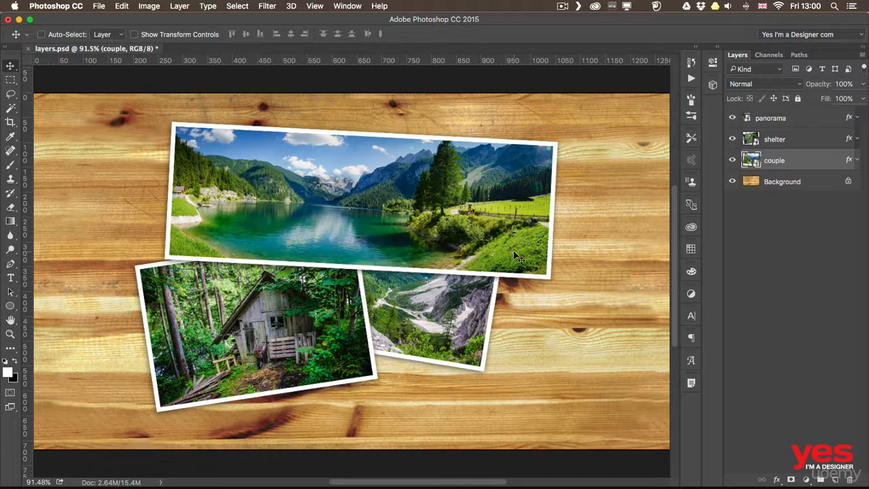
pyautogui.press('super')
pyautogui.keyDown('super'); pyautogui.click(799, 142); pyautogui.keyUp('super')
pyautogui.keyDown('super'); pyautogui.click(805, 124); pyautogui.keyUp('super')
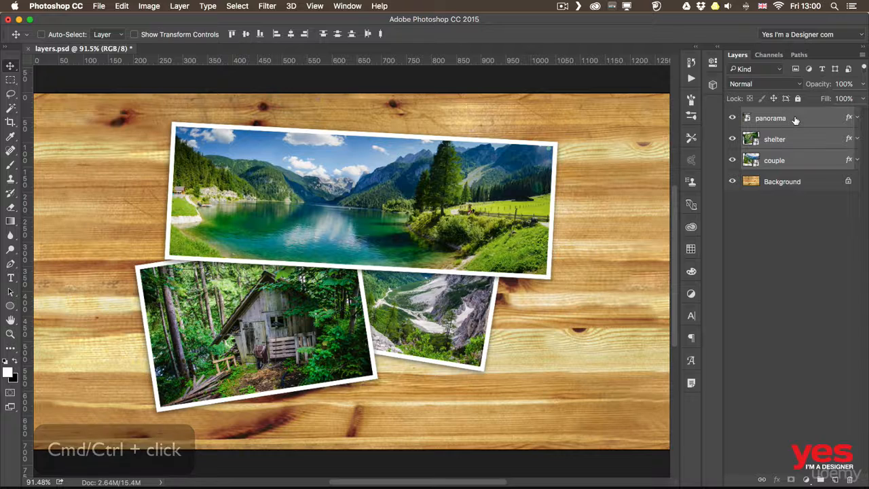
pyautogui.keyDown('super'); pyautogui.click(801, 121); pyautogui.keyUp('super')
pyautogui.keyDown('super'); pyautogui.click(802, 141); pyautogui.keyUp('super')
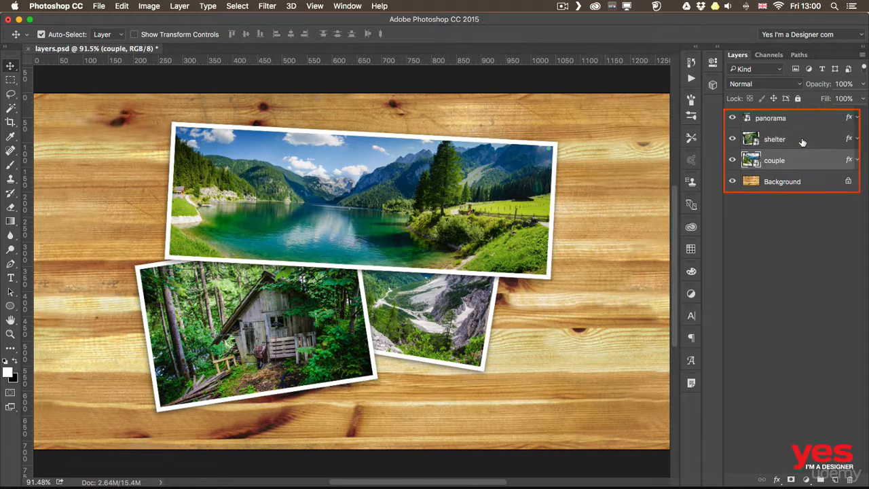
# Step: Add the shelter and panorama layers to the couple layer's selection and move all three photos slightly up and right
pyautogui.keyDown('super'); pyautogui.click(802, 142); pyautogui.keyUp('super')
pyautogui.keyDown('super'); pyautogui.click(806, 122); pyautogui.keyUp('super')
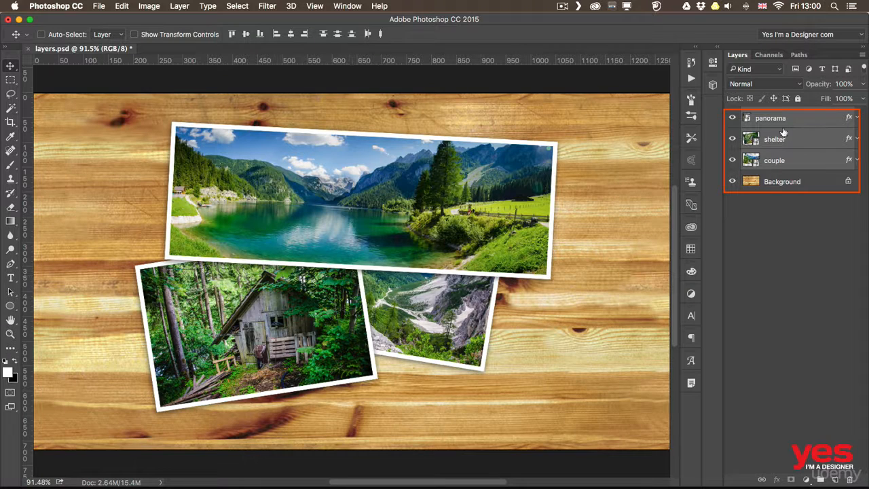
pyautogui.moveTo(371, 239); pyautogui.dragTo(364, 218)
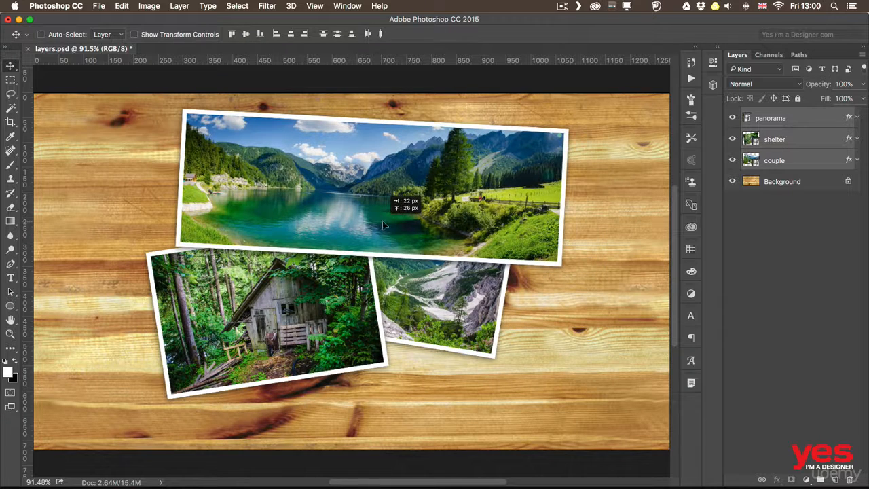
# Step: Remove the panorama layer from the selection and move the shelter and couple photos together down and right
pyautogui.keyDown('super'); pyautogui.click(804, 121); pyautogui.keyUp('super')
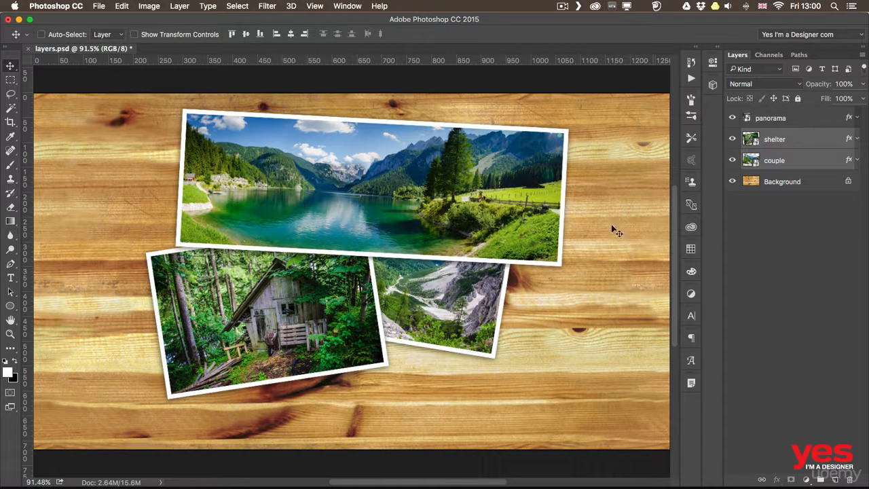
pyautogui.moveTo(465, 248); pyautogui.dragTo(475, 274)
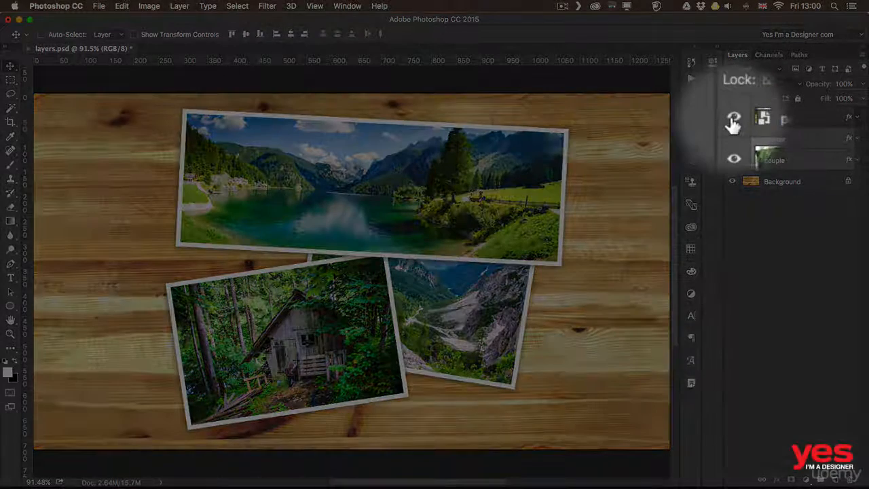
# Step: Hide and show again the panorama, shelter and couple layers one at a time
pyautogui.click(733, 120)
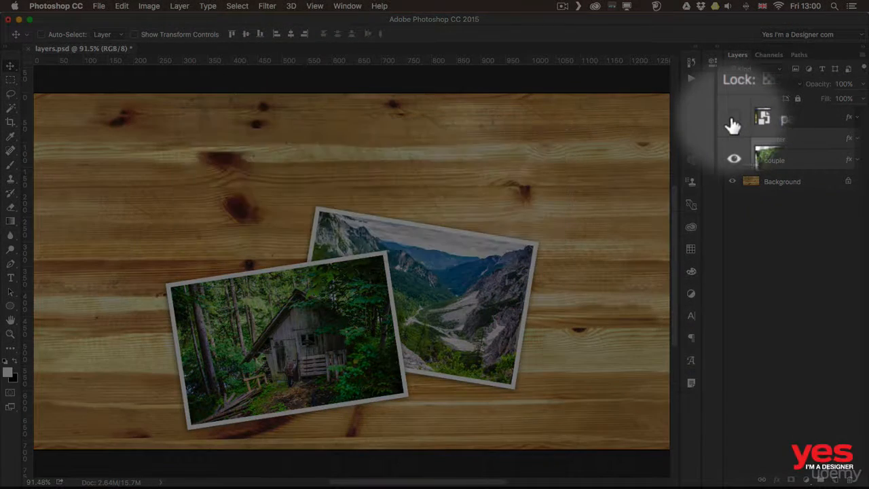
pyautogui.click(733, 120)
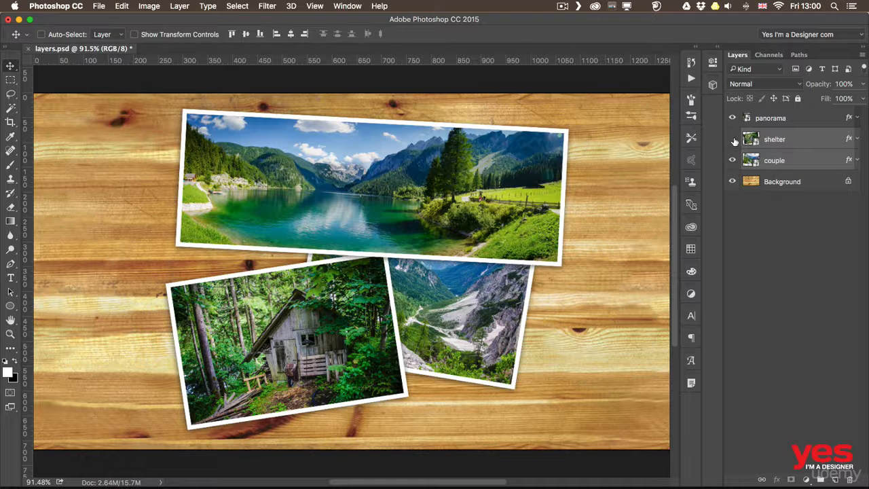
pyautogui.click(734, 140)
pyautogui.click(734, 140)
pyautogui.click(733, 160)
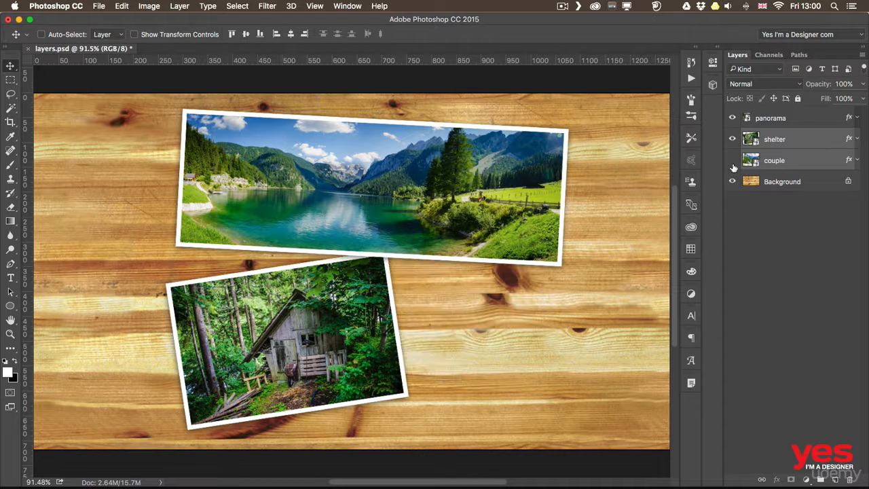
pyautogui.click(732, 160)
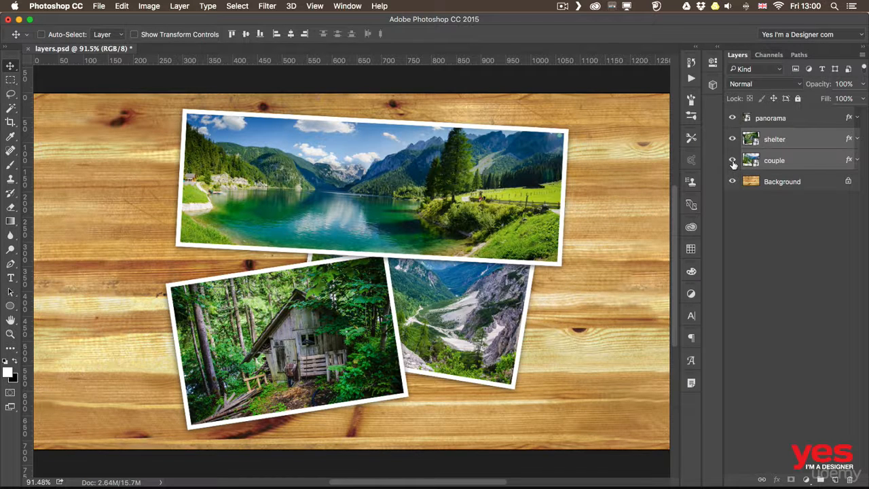
pyautogui.moveTo(732, 163)
pyautogui.mouseDown()
pyautogui.moveTo(732, 123)
pyautogui.moveTo(732, 160)
pyautogui.mouseUp()
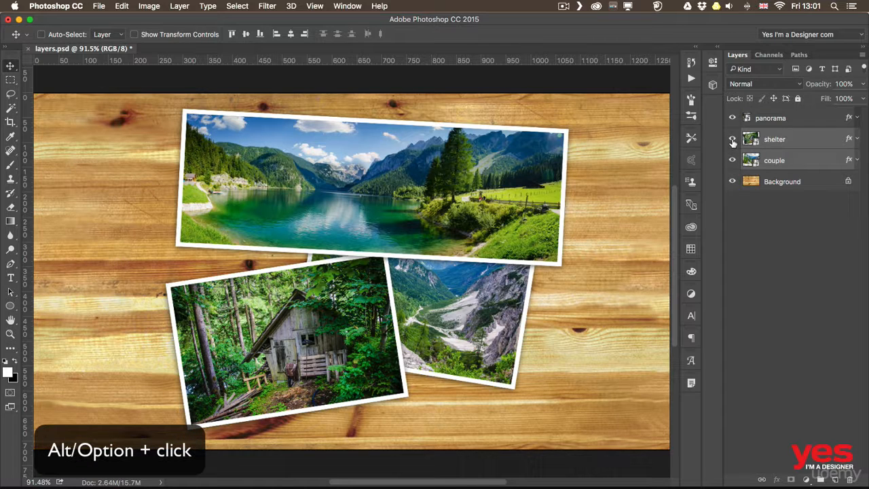
# Step: Isolate the shelter layer by hiding all others, restore their visibility, and select only the shelter layer
pyautogui.keyDown('alt'); pyautogui.click(732, 140); pyautogui.keyUp('alt')
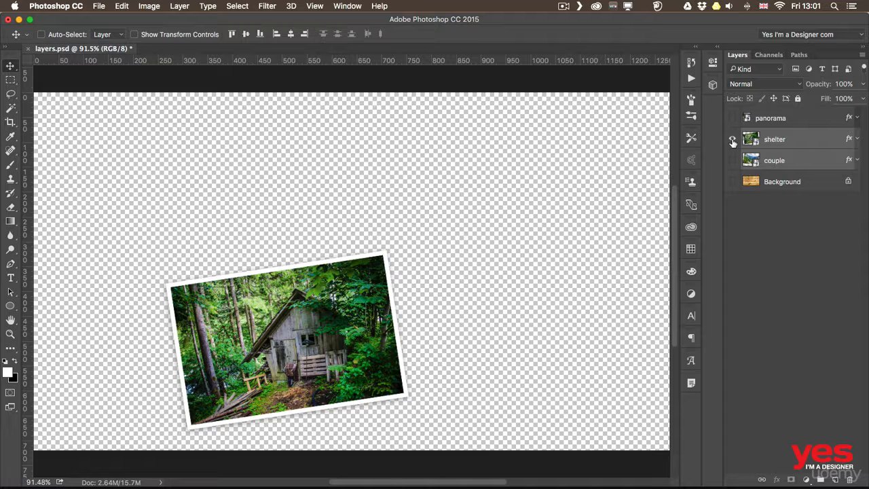
pyautogui.keyDown('alt'); pyautogui.click(732, 140); pyautogui.keyUp('alt')
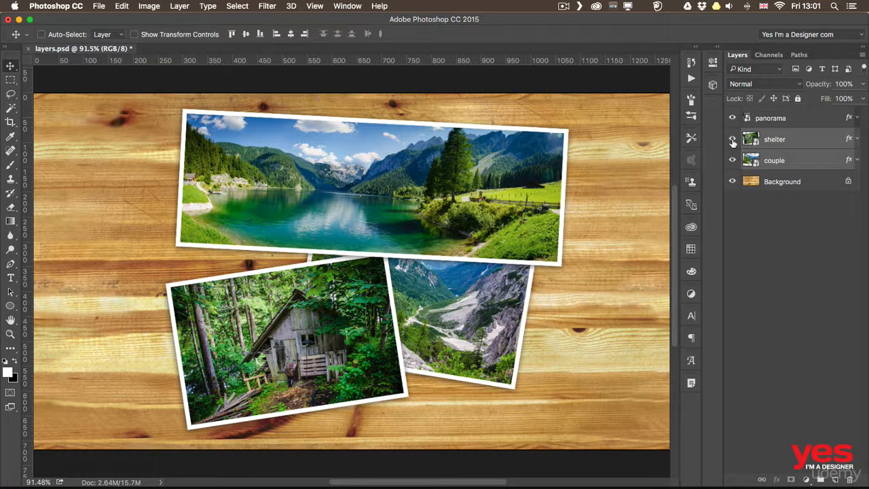
pyautogui.click(797, 140)
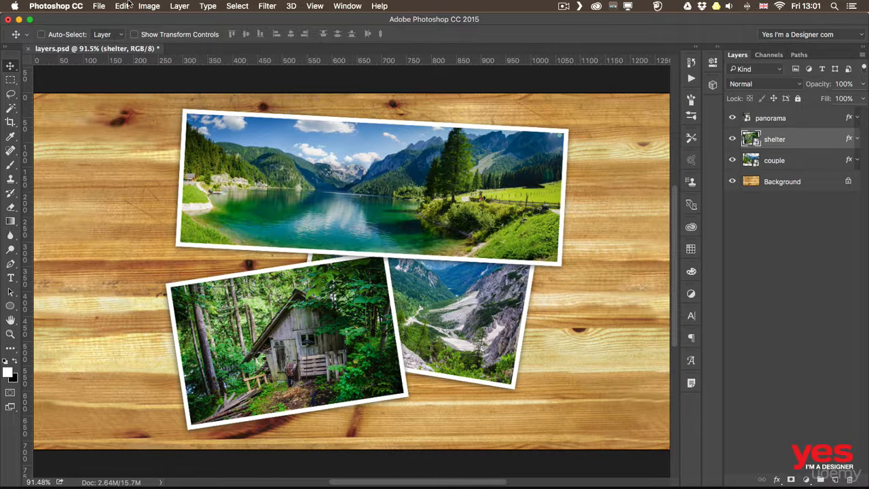
# Step: Examine the shortcut assigned to the Hide Layers command in the keyboard shortcut settings, and close them without saving changes
pyautogui.click(180, 6)
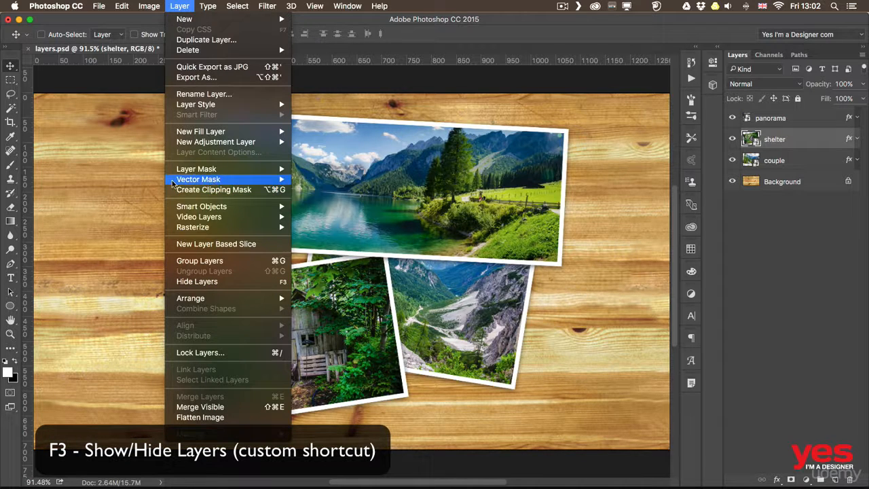
pyautogui.moveTo(112, 5)
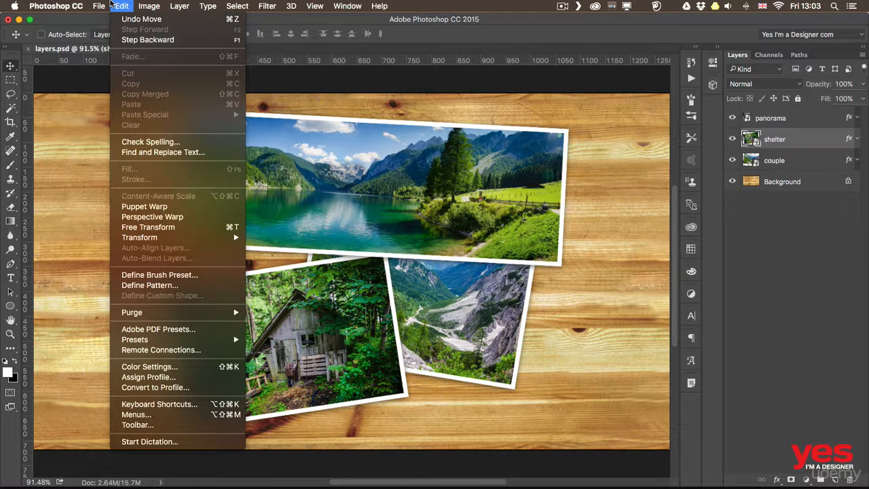
pyautogui.click(166, 406)
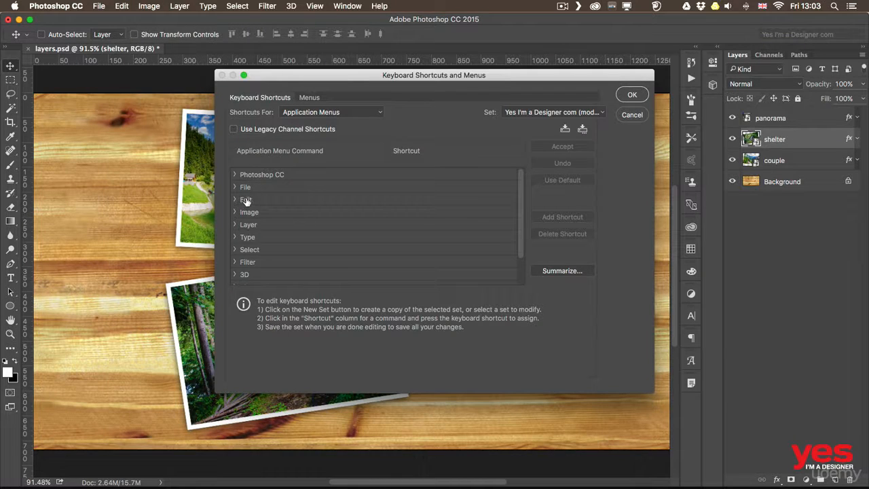
pyautogui.click(235, 225)
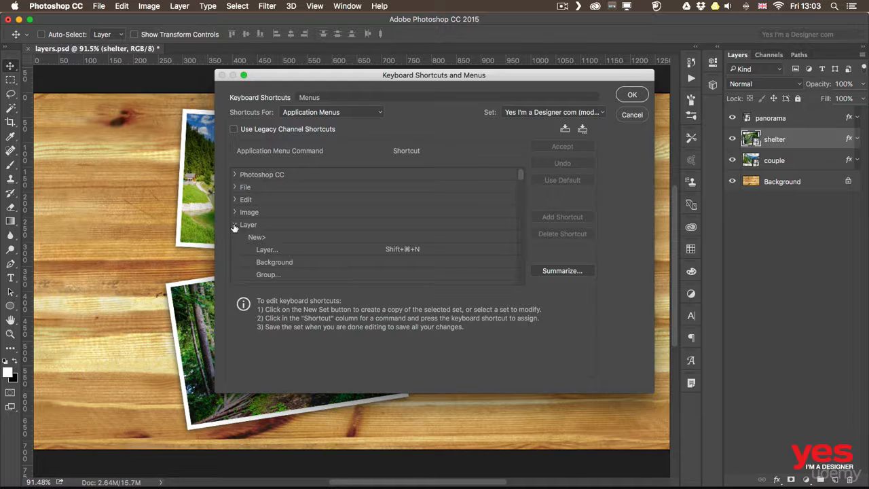
pyautogui.moveTo(519, 172); pyautogui.dragTo(519, 175)
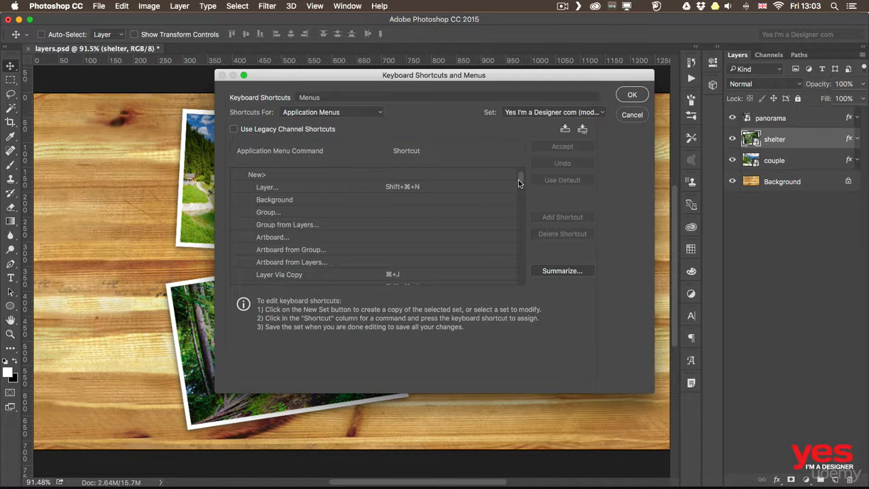
pyautogui.moveTo(519, 178); pyautogui.dragTo(510, 264)
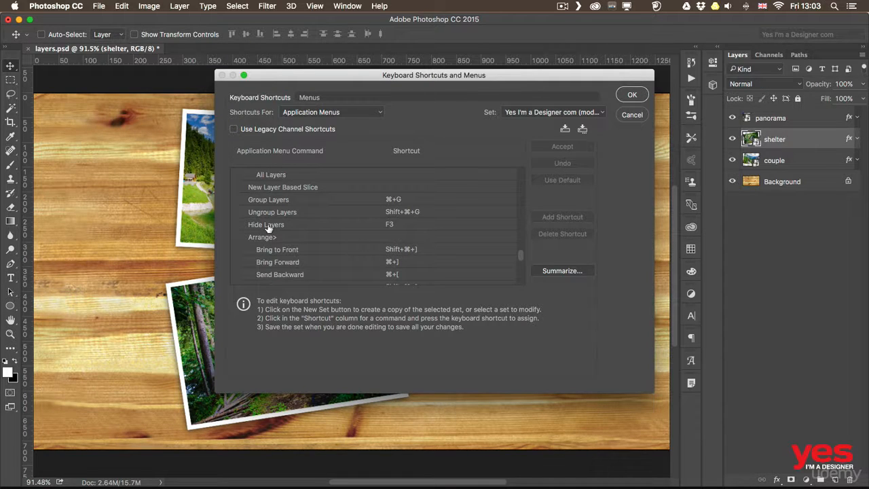
pyautogui.click(392, 225)
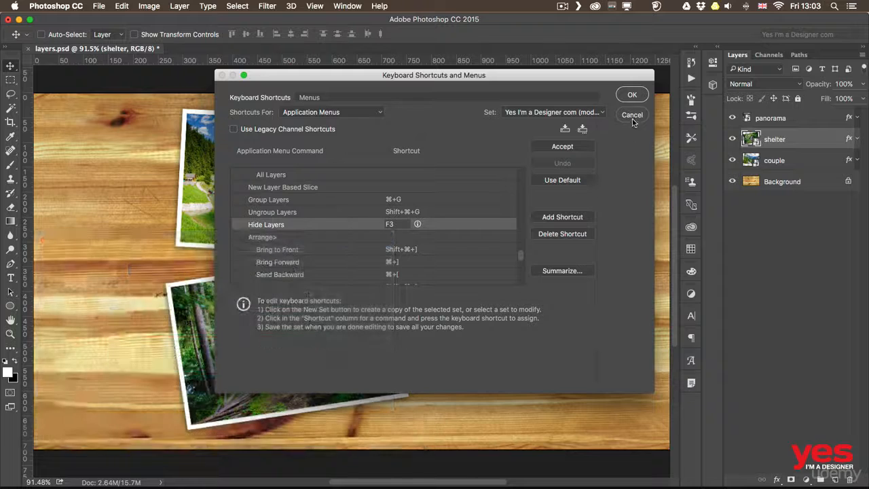
pyautogui.click(635, 110)
pyautogui.click(632, 115)
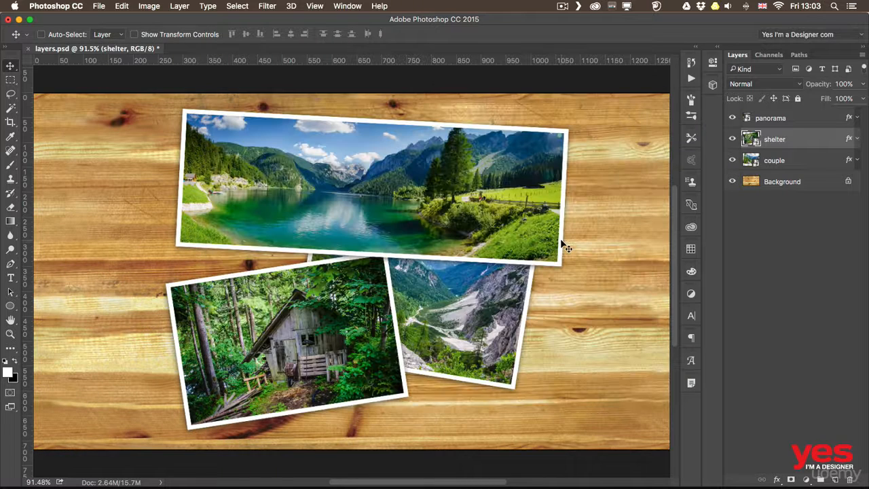
# Step: Hide and show the selected shelter layer several times using the custom Hide Layers shortcut
pyautogui.press('F3')
pyautogui.press('F3')
pyautogui.press('F3')
pyautogui.press('F3')
pyautogui.press('F3')
pyautogui.press('F3')
# Step: Add the couple layer to the selection, and hide and show the shelter and couple layers together
pyautogui.keyDown('shift'); pyautogui.click(796, 163); pyautogui.keyUp('shift')
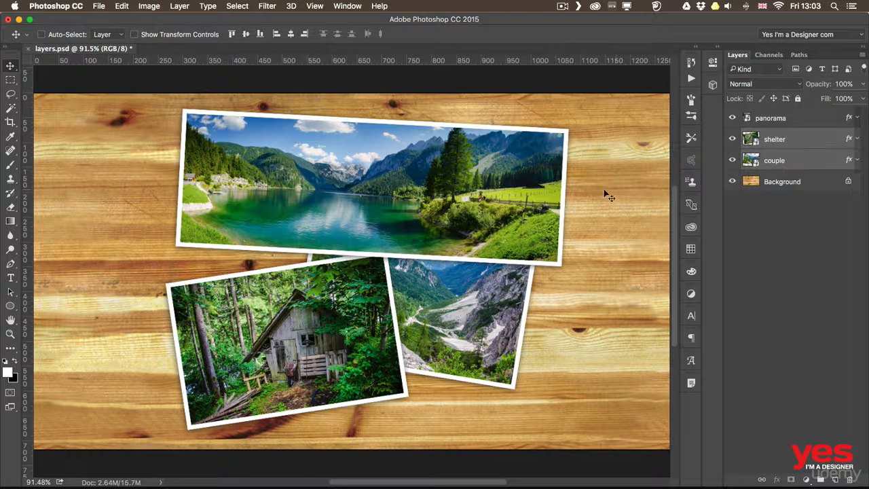
pyautogui.press('super+comma')
pyautogui.press('super+comma')
# Step: Pick the panorama photo directly on the canvas and move it slightly left and down
pyautogui.keyDown('super'); pyautogui.click(252, 178); pyautogui.keyUp('super')
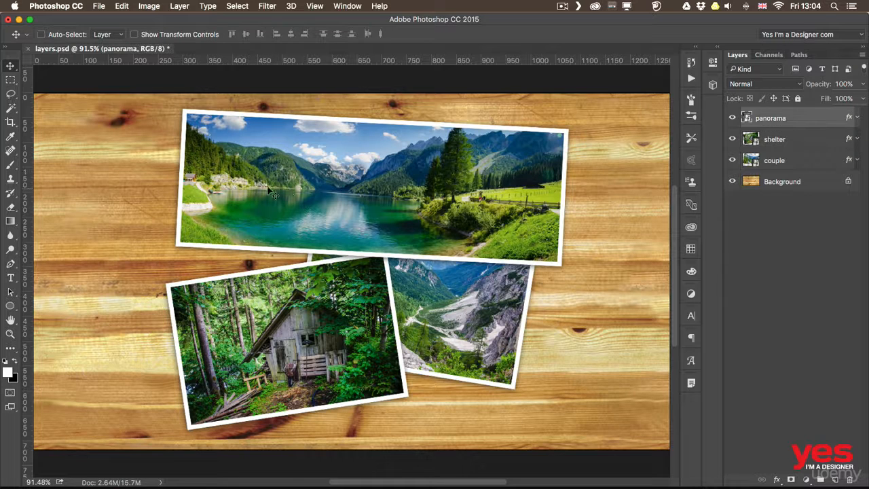
pyautogui.moveTo(252, 178); pyautogui.dragTo(258, 195)
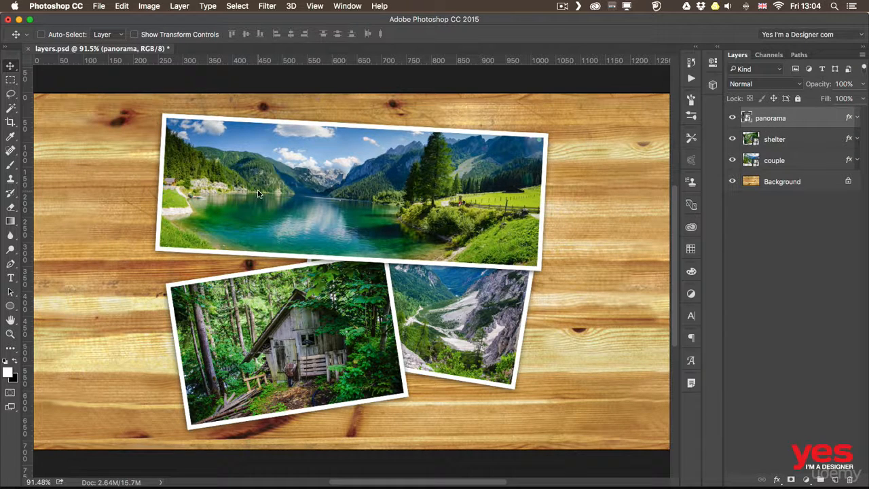
# Step: Pick the shelter and panorama photos on the canvas in turn to hide each one, and make both layers visible again
pyautogui.press('super')
pyautogui.keyDown('super'); pyautogui.click(239, 316); pyautogui.keyUp('super')
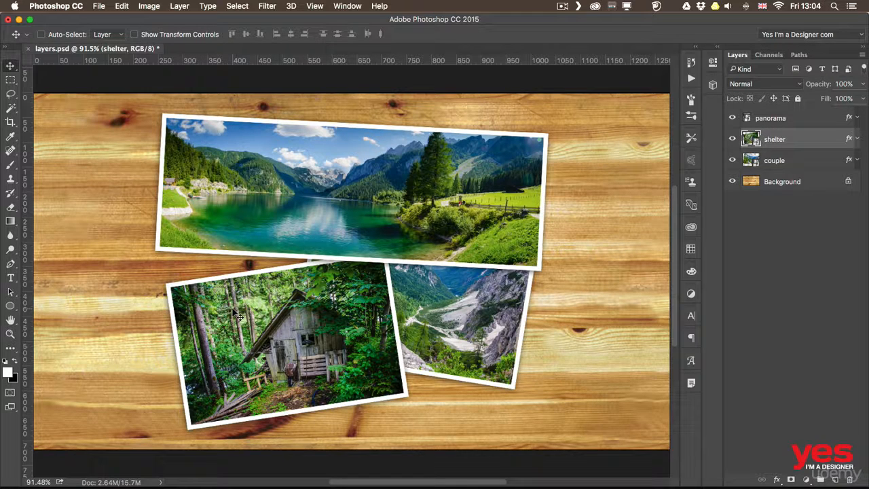
pyautogui.press('super+comma')
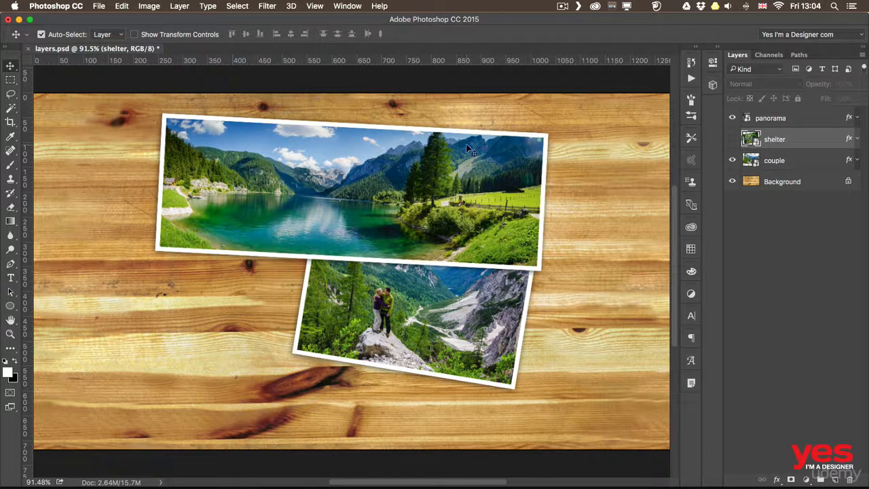
pyautogui.keyDown('super'); pyautogui.click(468, 149); pyautogui.keyUp('super')
pyautogui.press('super+comma')
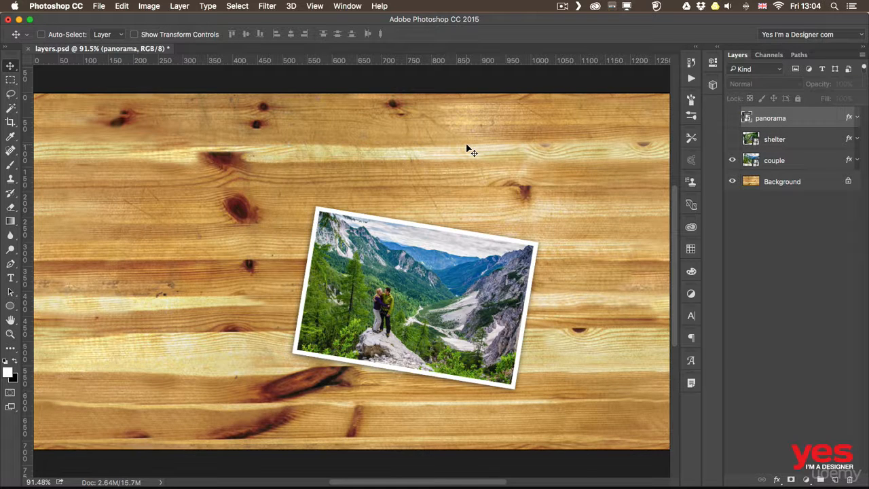
pyautogui.click(731, 139)
pyautogui.click(731, 118)
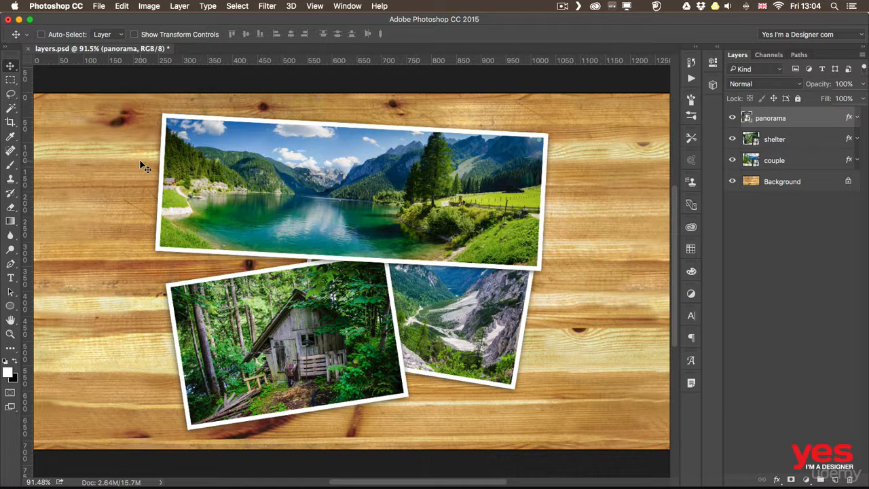
# Step: Add the shelter and couple photos to the panorama selection in turn on the canvas, moving the selected photos together after each addition
pyautogui.press('super')
pyautogui.keyDown('shift'); pyautogui.keyDown('super'); pyautogui.click(265, 330); pyautogui.keyUp('super'); pyautogui.keyUp('shift')
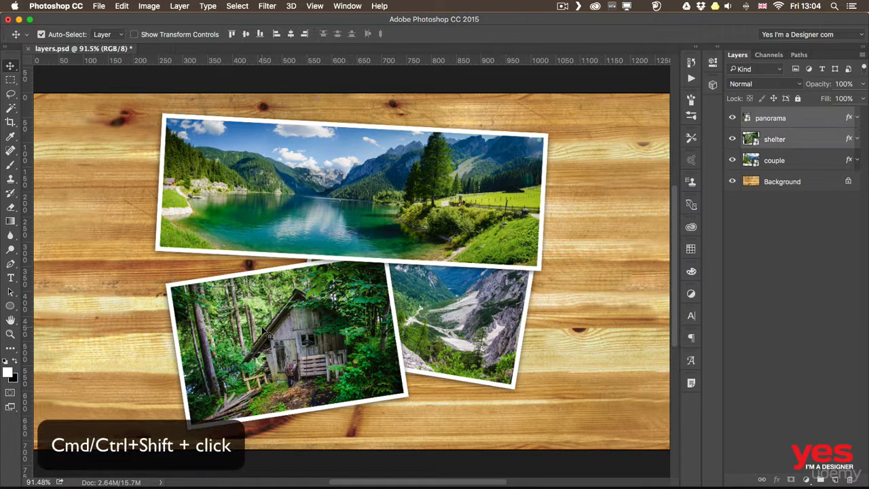
pyautogui.moveTo(280, 323); pyautogui.dragTo(202, 317)
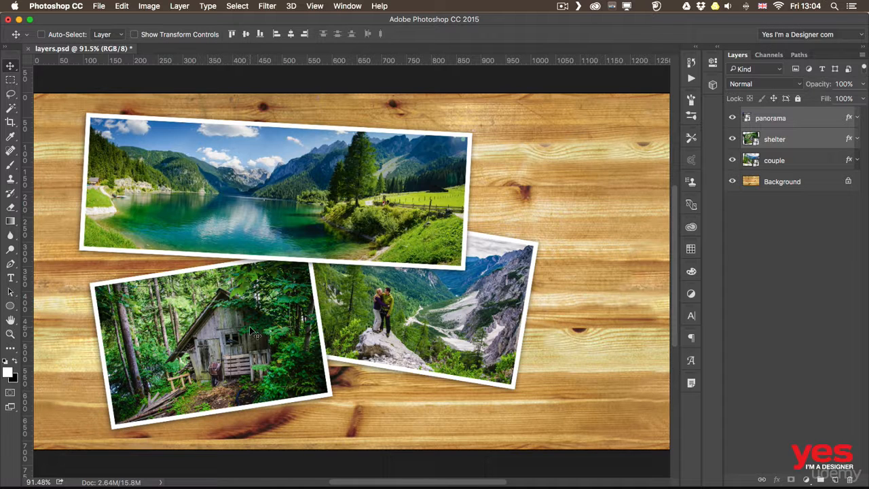
pyautogui.moveTo(348, 215)
pyautogui.mouseDown()
pyautogui.moveTo(298, 205)
pyautogui.moveTo(411, 197)
pyautogui.moveTo(362, 213)
pyautogui.mouseUp()
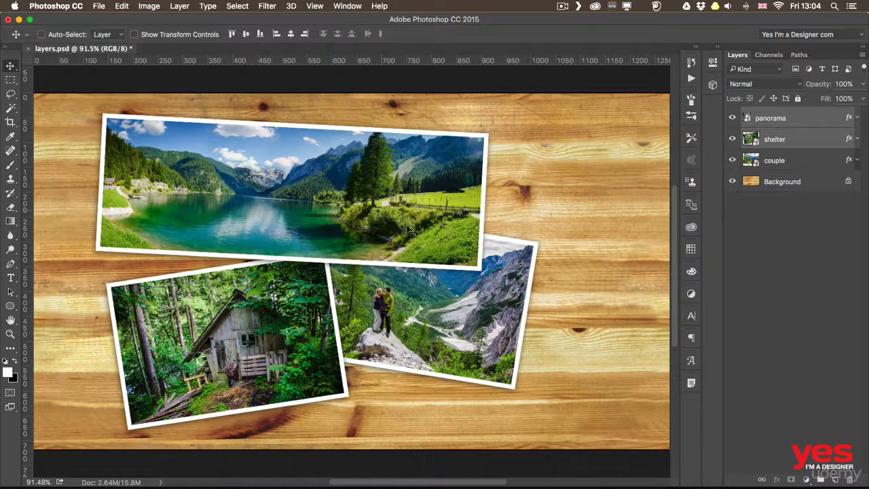
pyautogui.keyDown('shift'); pyautogui.keyDown('super'); pyautogui.click(438, 323); pyautogui.keyUp('super'); pyautogui.keyUp('shift')
pyautogui.moveTo(375, 312)
pyautogui.mouseDown()
pyautogui.moveTo(496, 320)
pyautogui.moveTo(350, 303)
pyautogui.moveTo(388, 308)
pyautogui.mouseUp()
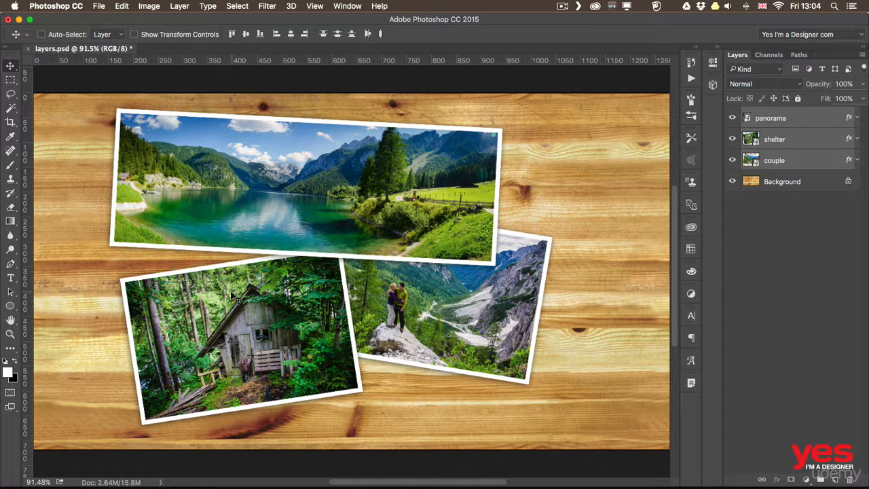
# Step: Remove the panorama photo from the selection on the canvas and move the shelter and couple photos slightly right and up
pyautogui.press('super')
pyautogui.keyDown('shift'); pyautogui.keyDown('super'); pyautogui.click(288, 185); pyautogui.keyUp('super'); pyautogui.keyUp('shift')
pyautogui.moveTo(297, 298)
pyautogui.mouseDown()
pyautogui.moveTo(380, 285)
pyautogui.moveTo(306, 285)
pyautogui.mouseUp()
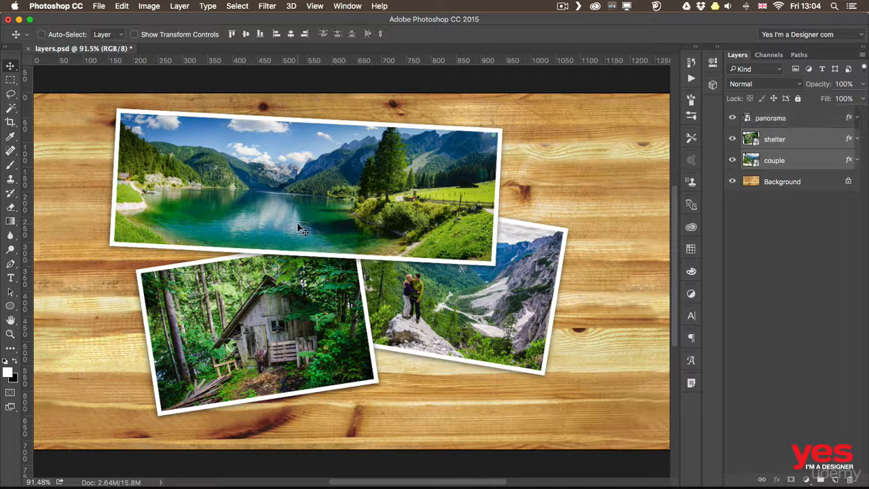
# Step: Clear the layer selection, select all three photos with a marquee on the canvas, and move them slightly down and right
pyautogui.press('super+alt+a')
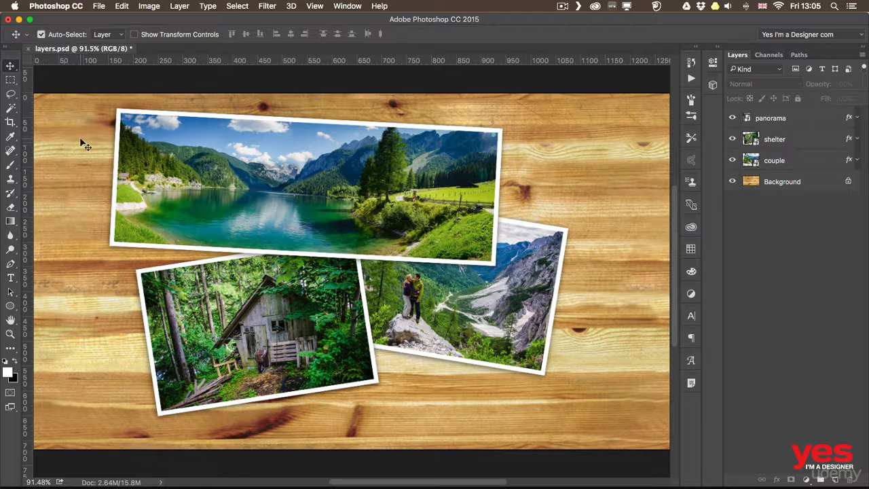
pyautogui.keyDown('super'); pyautogui.moveTo(81, 139); pyautogui.dragTo(449, 369); pyautogui.keyUp('super')
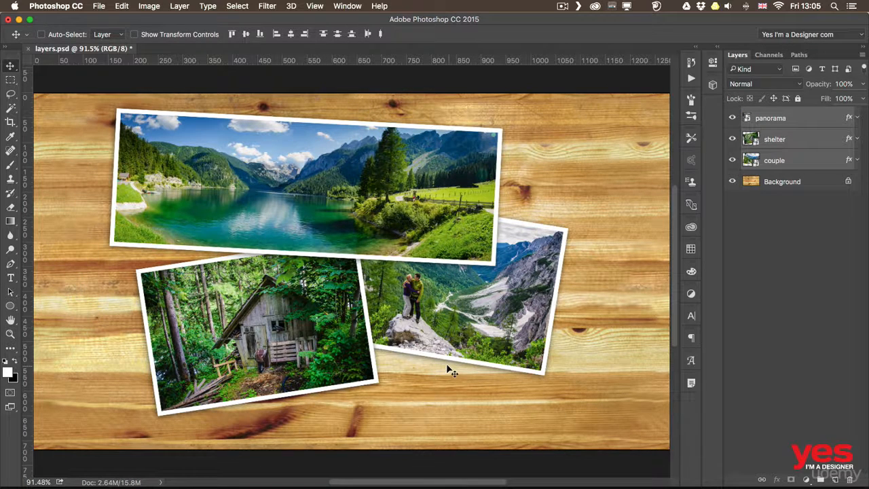
pyautogui.moveTo(310, 320)
pyautogui.mouseDown()
pyautogui.moveTo(370, 333)
pyautogui.moveTo(316, 331)
pyautogui.mouseUp()
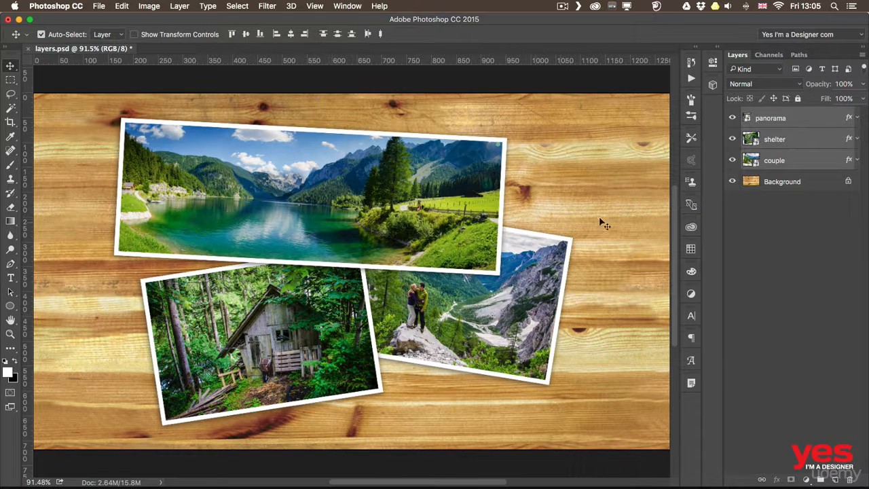
# Step: Reselect the three photos with a marquee from the opposite side, move them slightly right, and deselect all layers
pyautogui.press('super+alt+a')
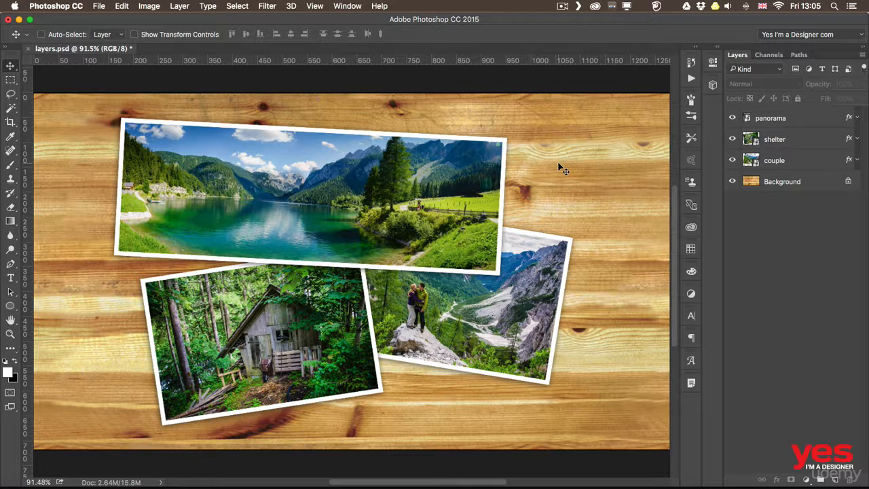
pyautogui.moveTo(603, 174)
pyautogui.mouseDown()
pyautogui.moveTo(582, 200)
pyautogui.moveTo(340, 262)
pyautogui.moveTo(229, 329)
pyautogui.moveTo(200, 333)
pyautogui.moveTo(442, 325)
pyautogui.moveTo(448, 313)
pyautogui.moveTo(267, 334)
pyautogui.mouseUp()
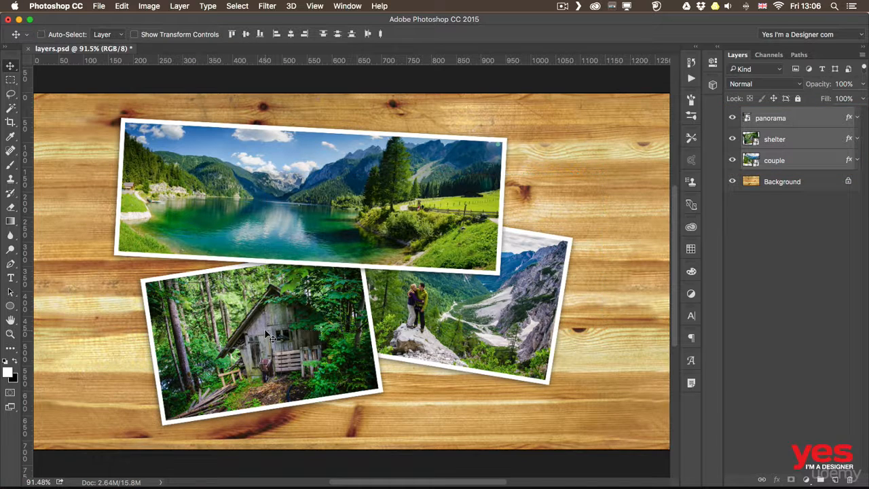
pyautogui.moveTo(362, 266); pyautogui.dragTo(302, 251)
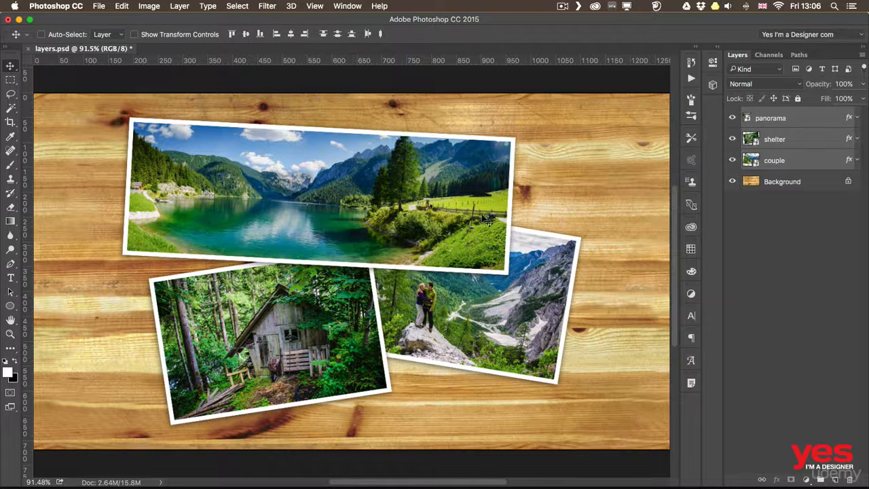
pyautogui.press('super')
pyautogui.keyDown('super'); pyautogui.click(595, 167); pyautogui.keyUp('super')
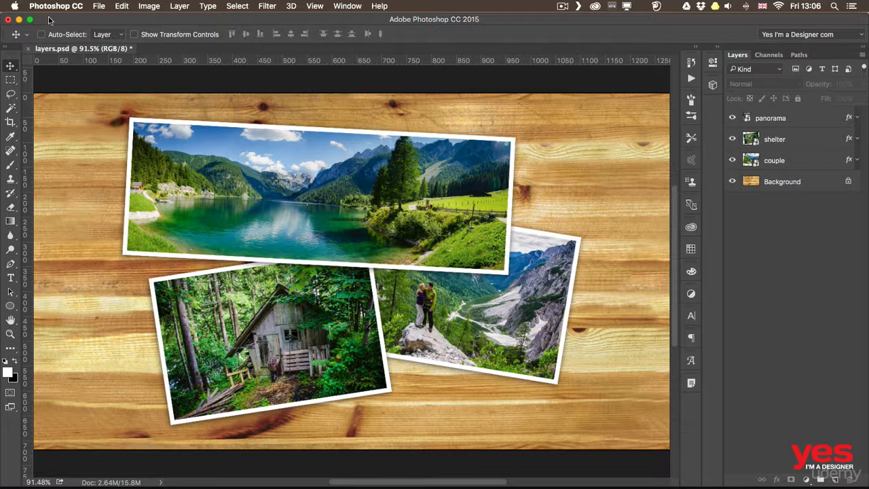
# Step: Create a new 480 x 292 pixel RGB document at 72 pixels/inch with a white background
pyautogui.click(101, 6)
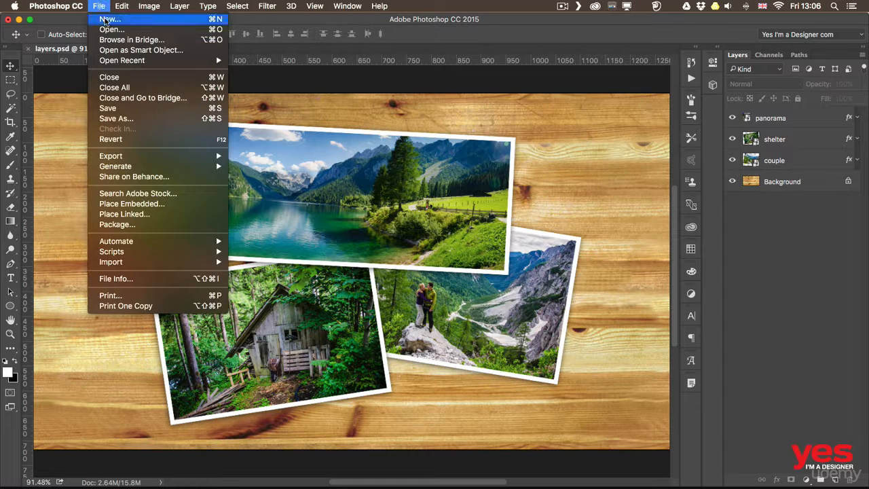
pyautogui.click(106, 20)
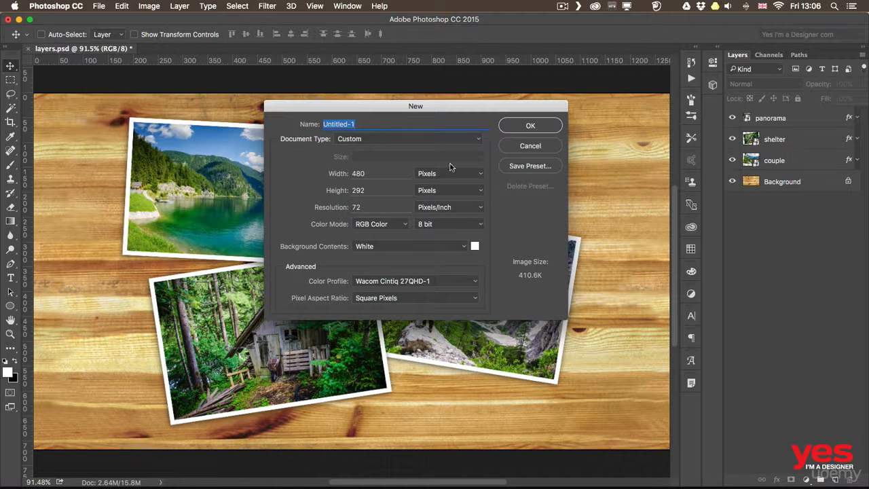
pyautogui.click(524, 126)
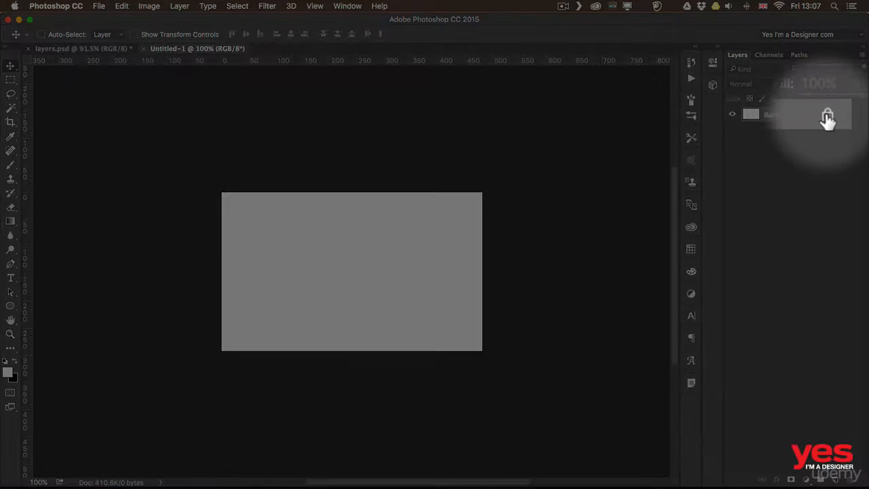
# Step: Unlock the Background layer of the new document and move its white content about 140 pixels right to expose transparency
pyautogui.click(827, 118)
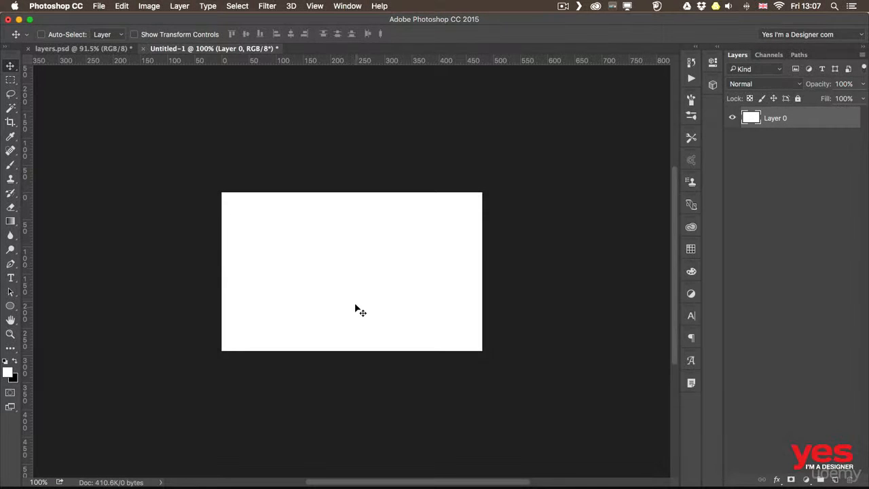
pyautogui.moveTo(351, 246)
pyautogui.mouseDown()
pyautogui.moveTo(292, 244)
pyautogui.moveTo(374, 277)
pyautogui.moveTo(399, 242)
pyautogui.moveTo(357, 247)
pyautogui.mouseUp()
pyautogui.moveTo(363, 265)
pyautogui.mouseDown()
pyautogui.moveTo(296, 255)
pyautogui.moveTo(243, 301)
pyautogui.moveTo(434, 306)
pyautogui.moveTo(411, 247)
pyautogui.moveTo(388, 281)
pyautogui.moveTo(370, 276)
pyautogui.mouseUp()
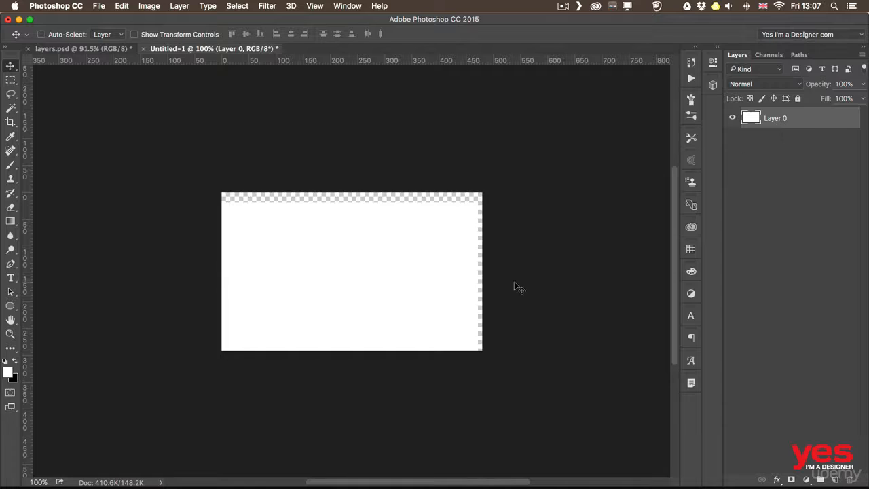
pyautogui.moveTo(254, 251); pyautogui.dragTo(334, 237)
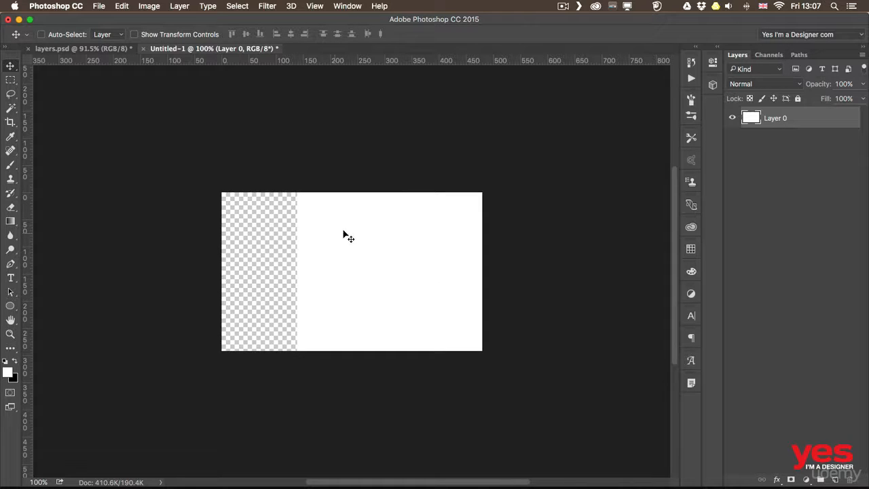
# Step: Convert Layer 0 back into a locked Background layer
pyautogui.click(171, 9)
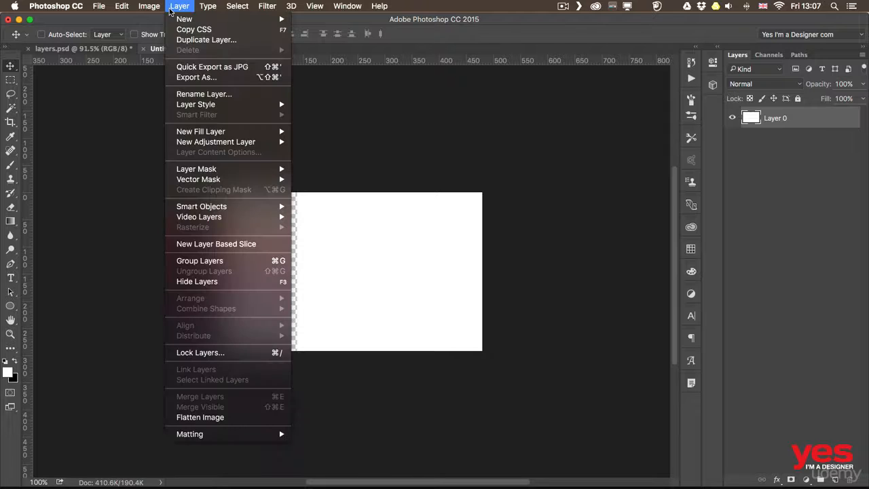
pyautogui.moveTo(197, 19)
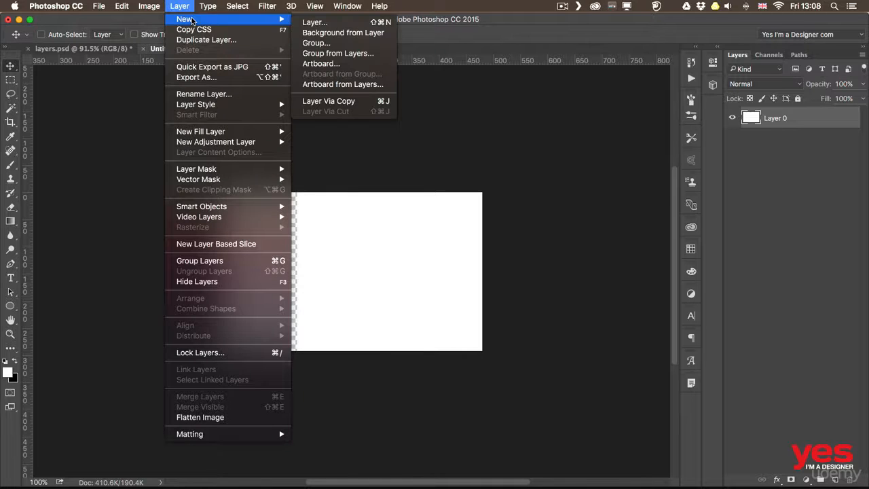
pyautogui.click(368, 33)
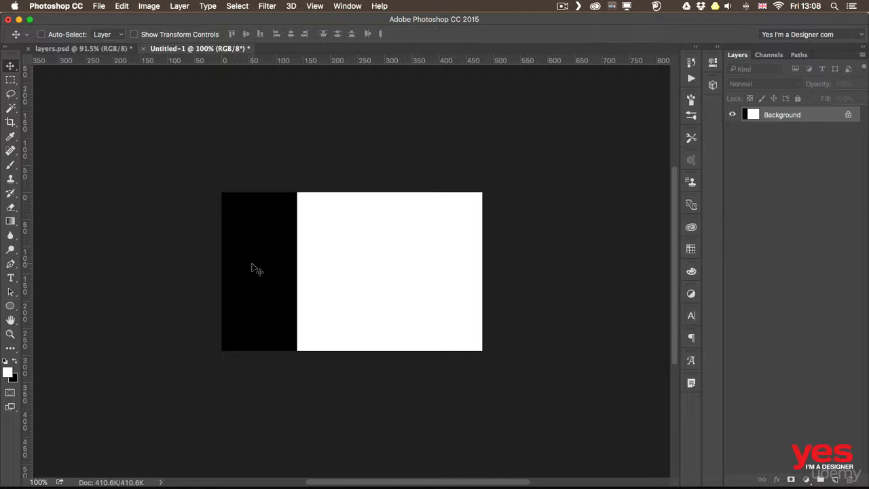
# Step: Switch to Adobe Bridge and open girls-1031538.jpg from the Pixabay folder in Photoshop
pyautogui.press('super+Tab')
pyautogui.press('super+Tab')
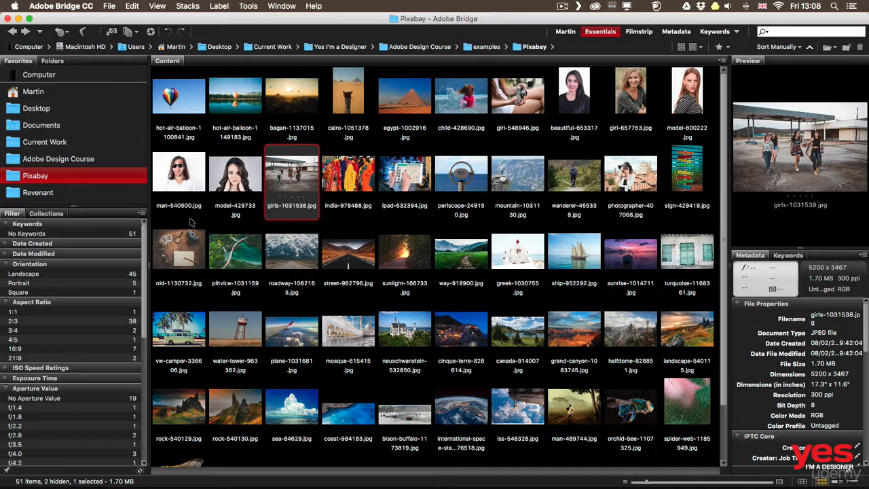
pyautogui.doubleClick(291, 175)
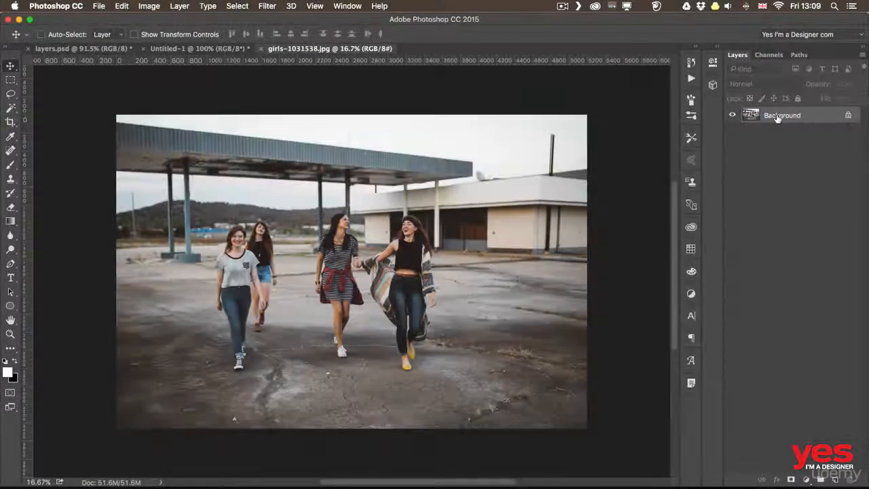
# Step: Convert the photo's locked Background into a regular layer named Layer 0 and try moving it on the canvas
pyautogui.doubleClick(777, 118)
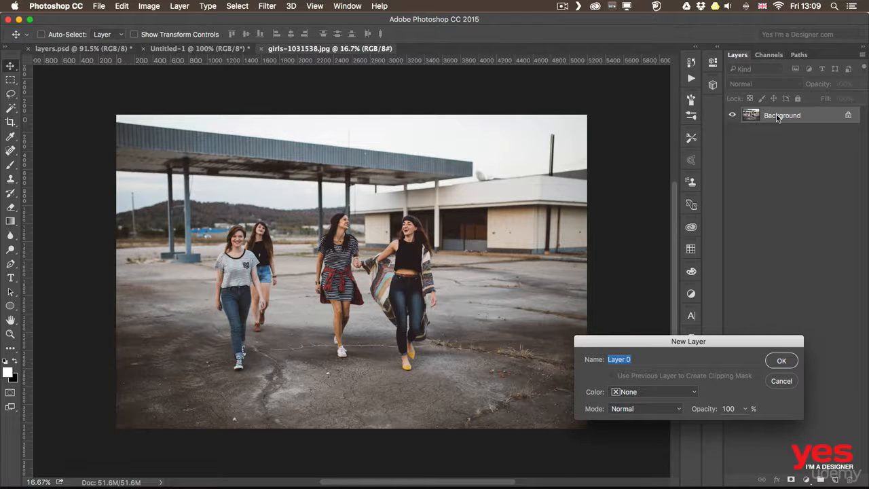
pyautogui.click(781, 360)
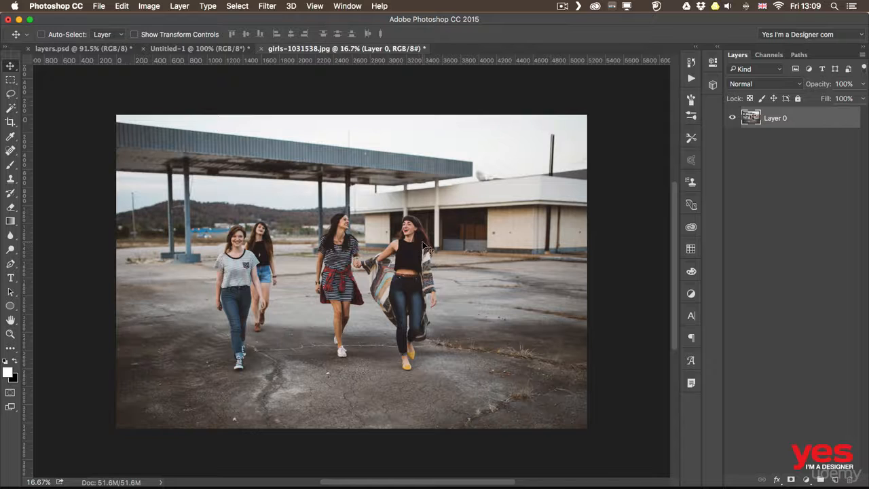
pyautogui.moveTo(425, 242)
pyautogui.mouseDown()
pyautogui.moveTo(343, 245)
pyautogui.moveTo(421, 214)
pyautogui.moveTo(454, 244)
pyautogui.moveTo(421, 244)
pyautogui.mouseUp()
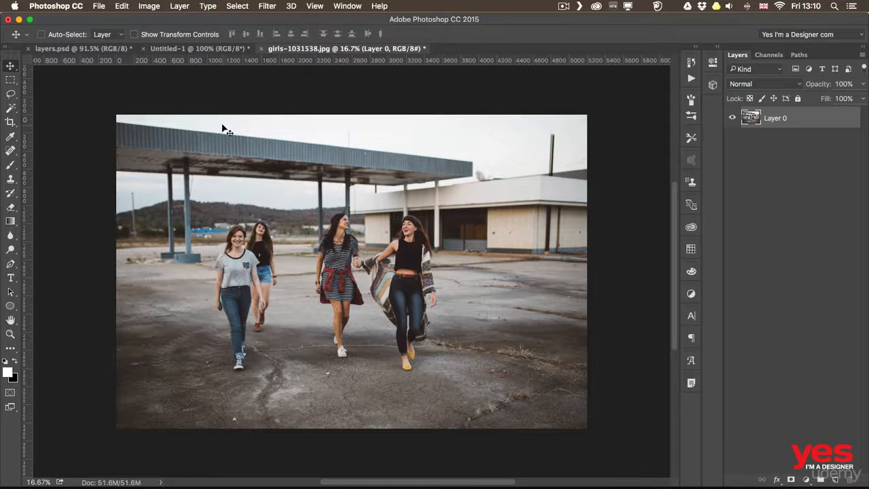
# Step: Place coast-984183.jpg as an embedded image above the girls photo and move it toward the upper right of the canvas
pyautogui.click(99, 6)
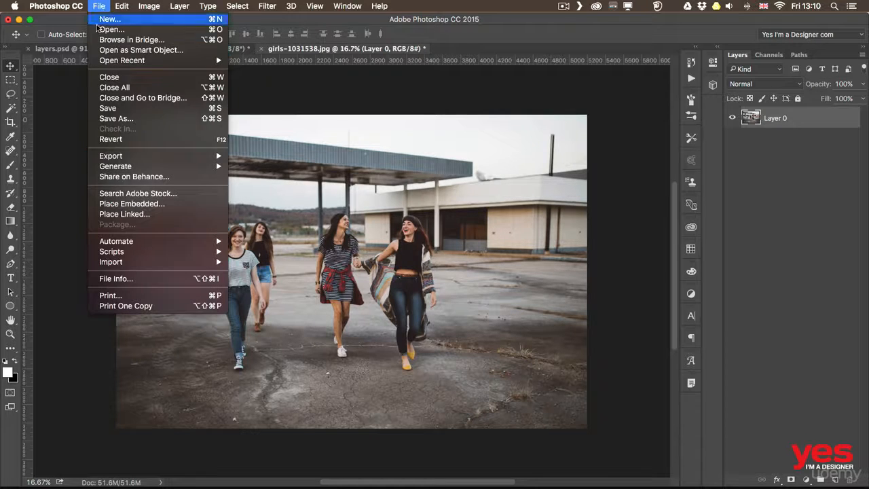
pyautogui.click(139, 205)
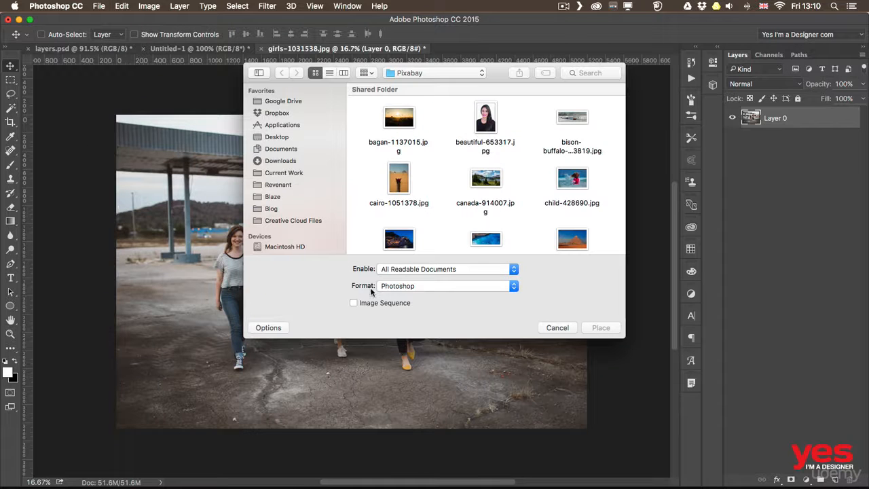
pyautogui.click(491, 248)
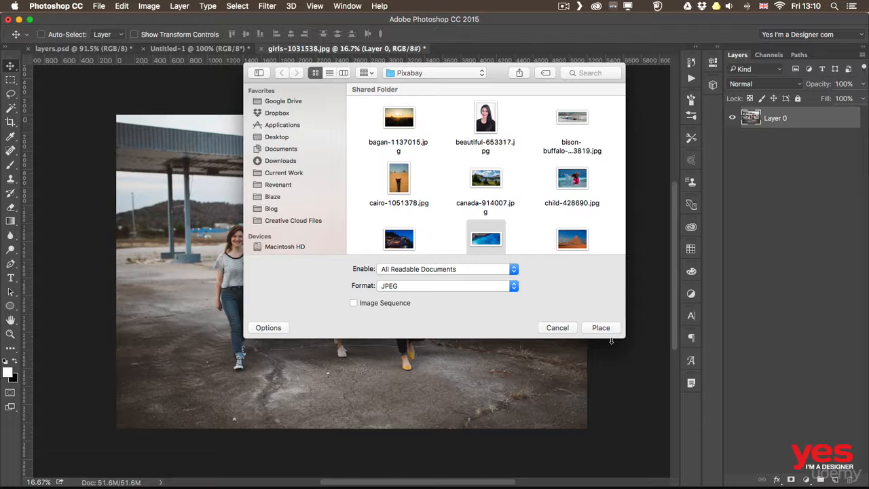
pyautogui.click(608, 329)
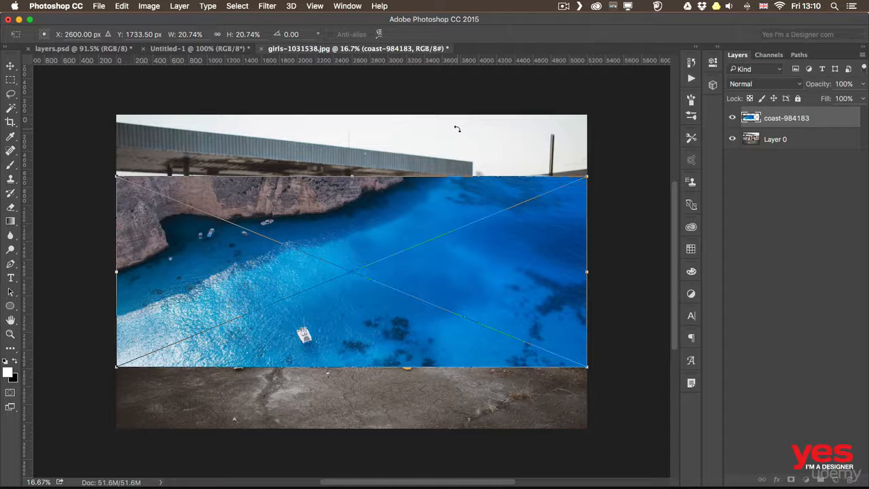
pyautogui.press('Return')
pyautogui.moveTo(468, 267); pyautogui.dragTo(522, 183)
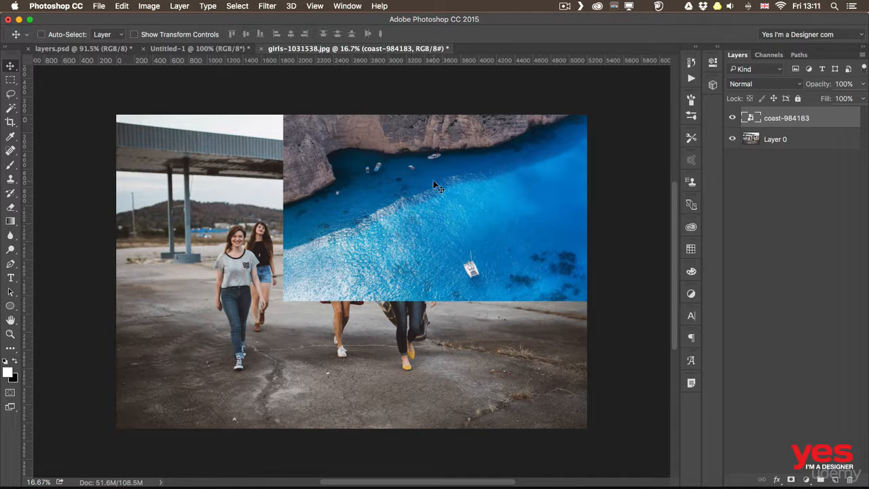
# Step: Examine the file formats and layer-preserving options for saving the two-layer document under a new file, and leave without saving
pyautogui.click(99, 7)
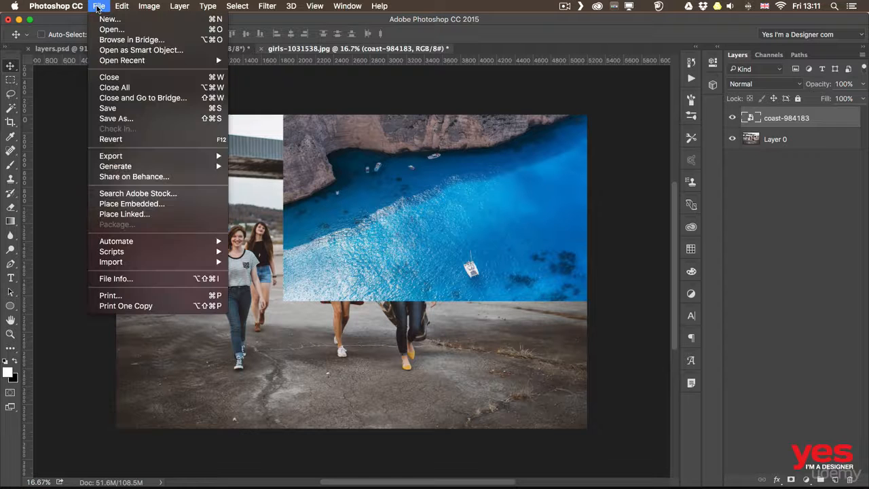
pyautogui.click(116, 119)
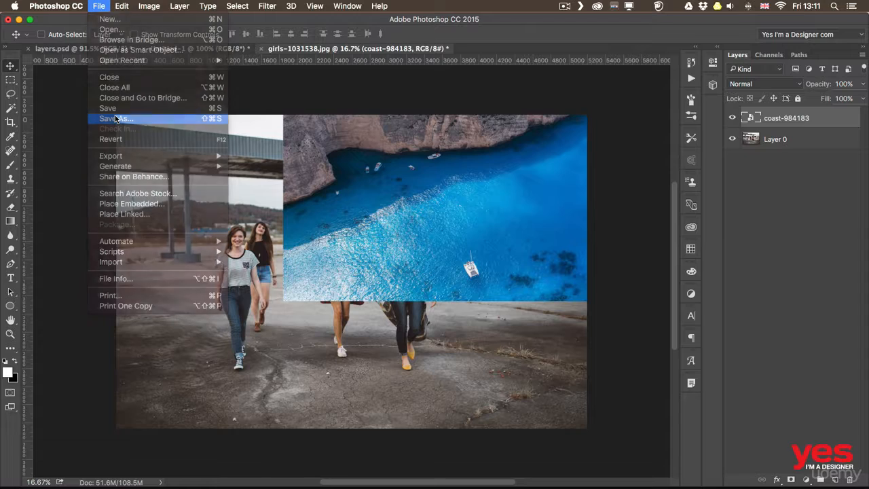
pyautogui.click(541, 358)
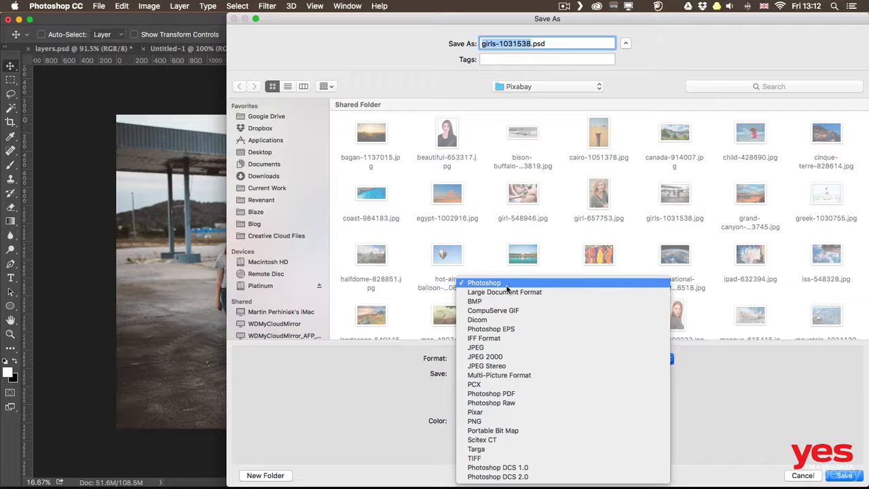
pyautogui.click(349, 374)
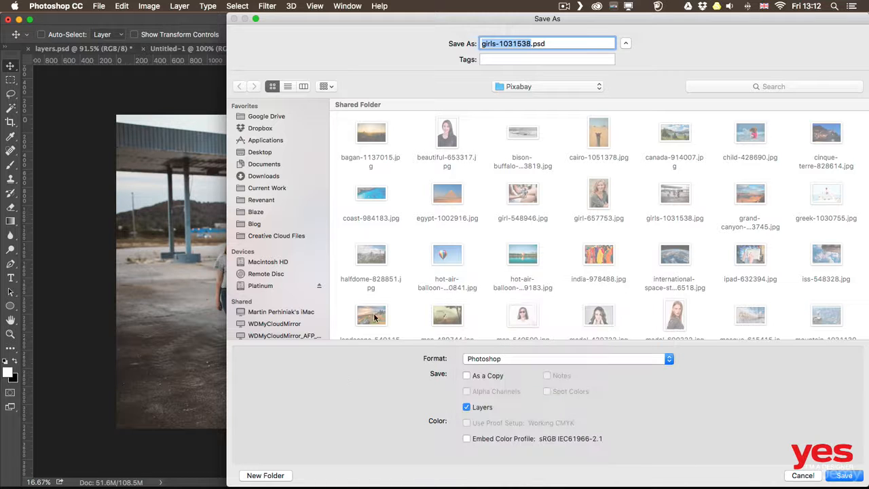
pyautogui.moveTo(506, 21); pyautogui.dragTo(384, 9)
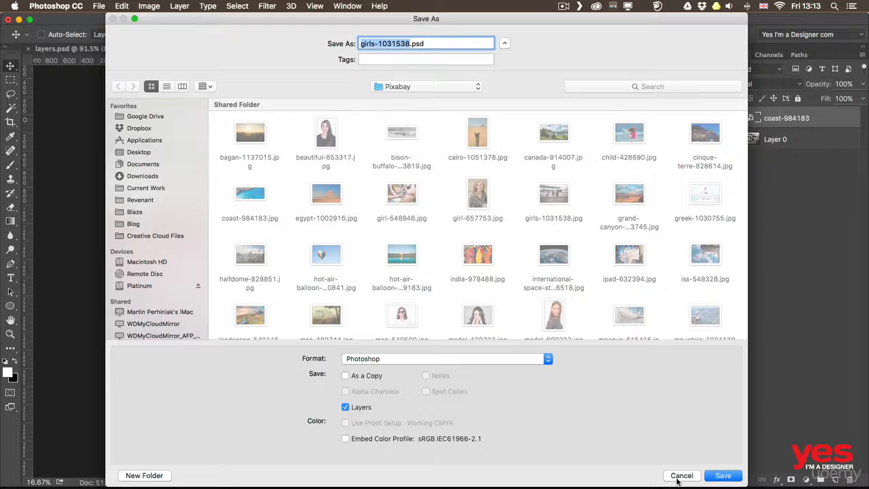
pyautogui.click(681, 475)
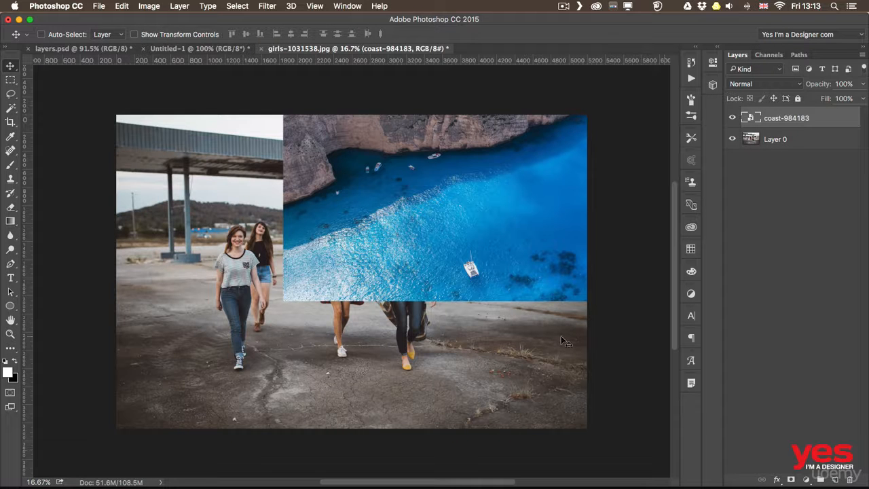